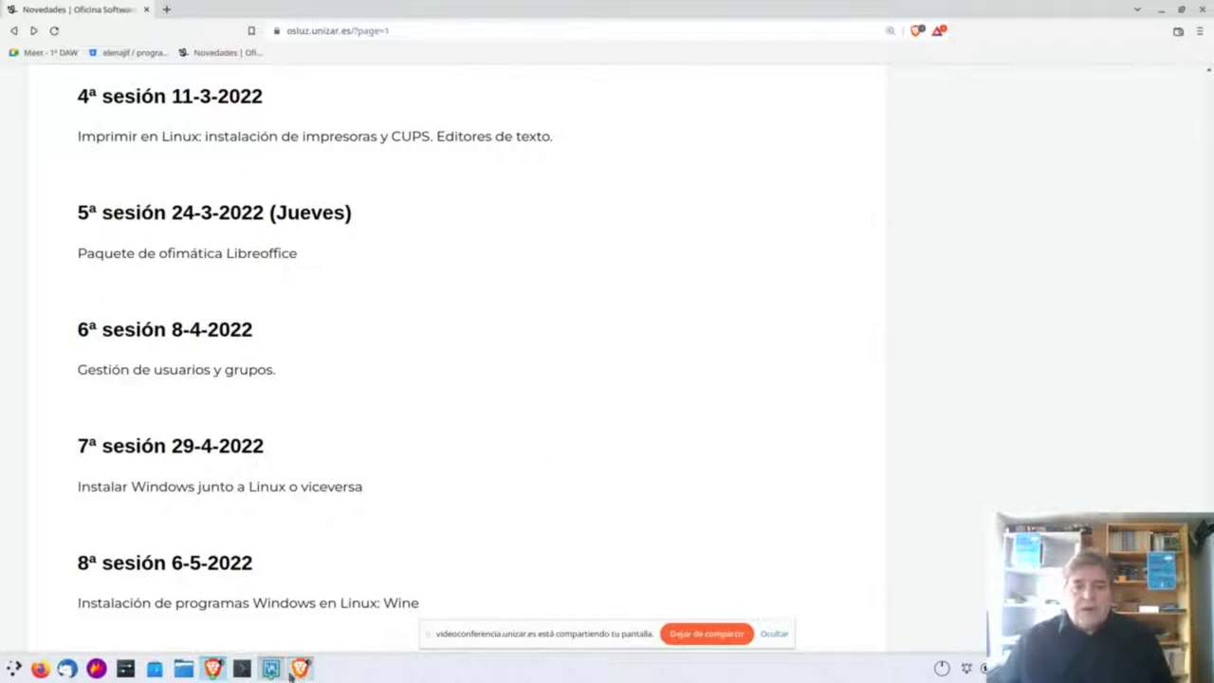
Bring the running kubuntucurso1 virtual machine forward and hide the screen-sharing bar.
mouse_move(300, 672)
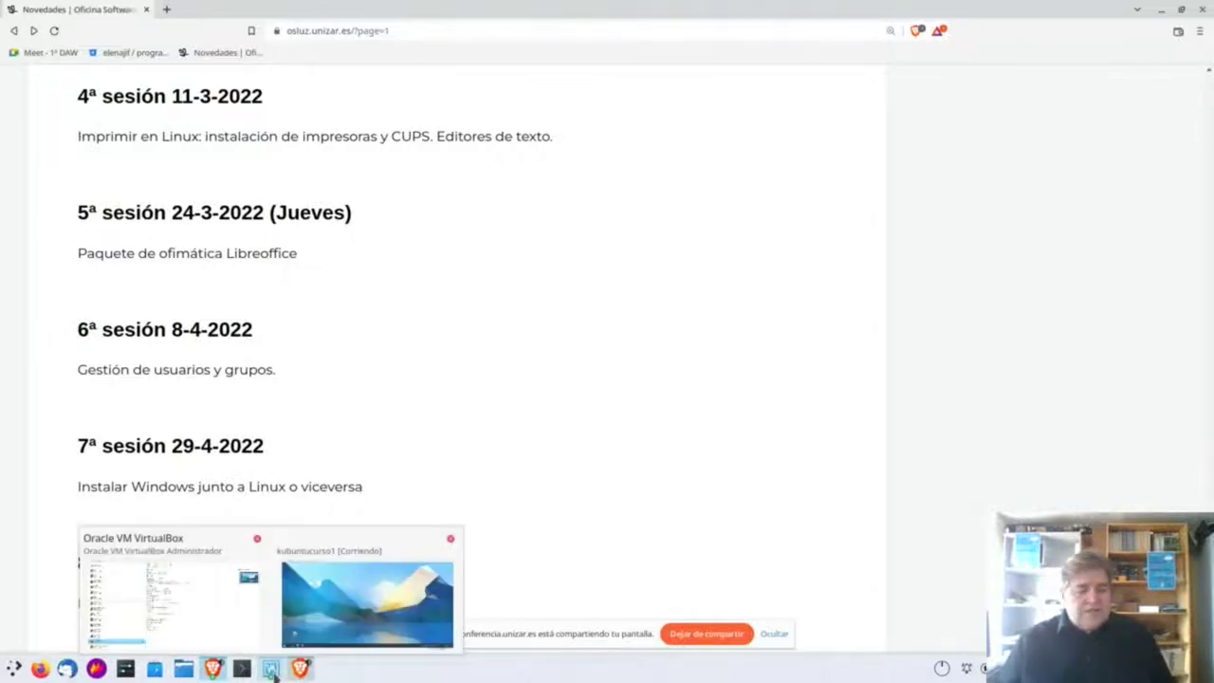
left_click(365, 606)
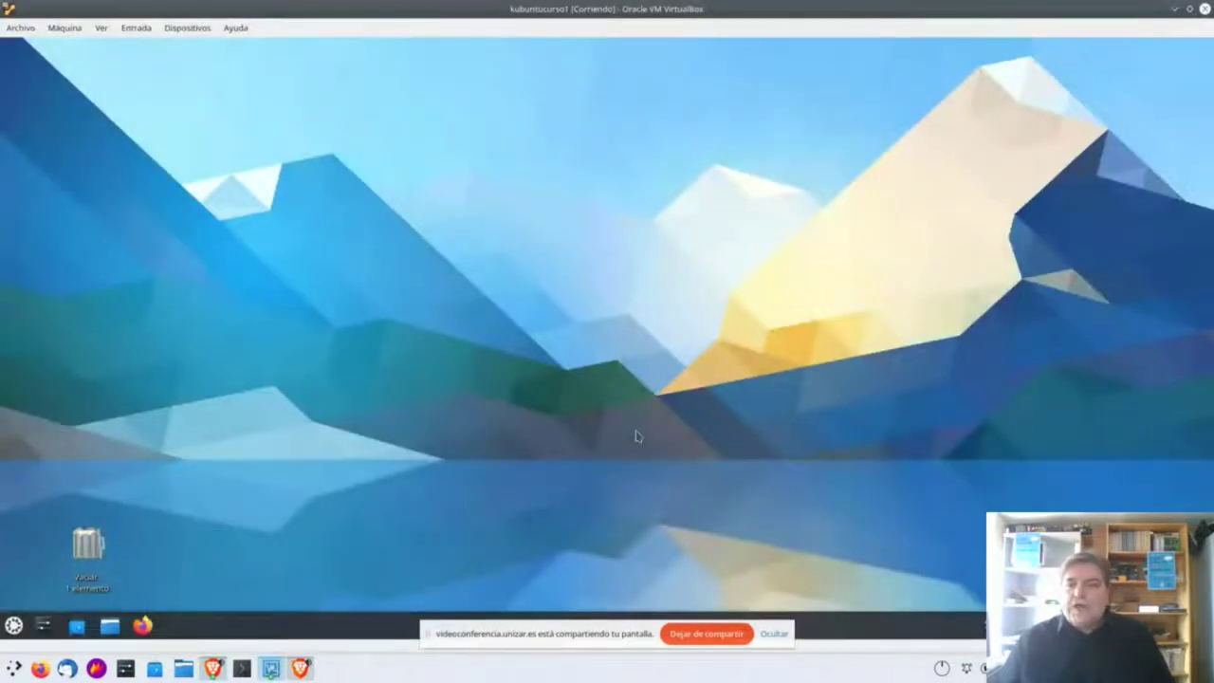
left_click(774, 634)
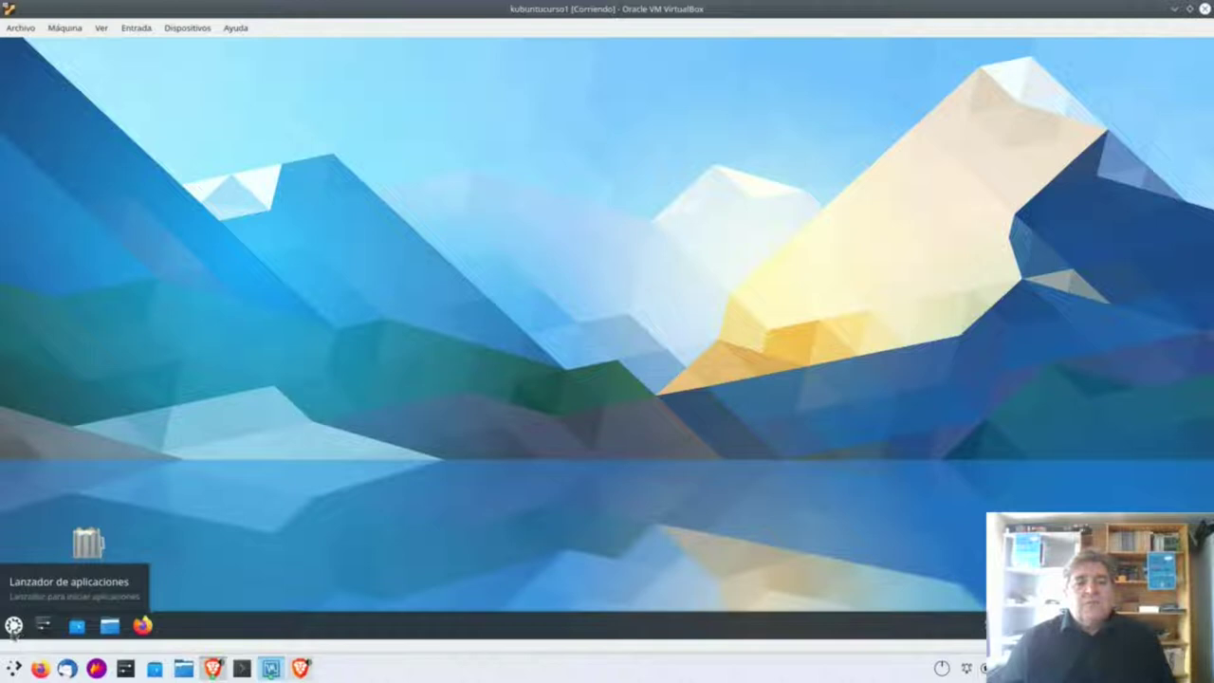
Search the launcher for 'usua' and open the Usuarios settings page.
left_click(14, 625)
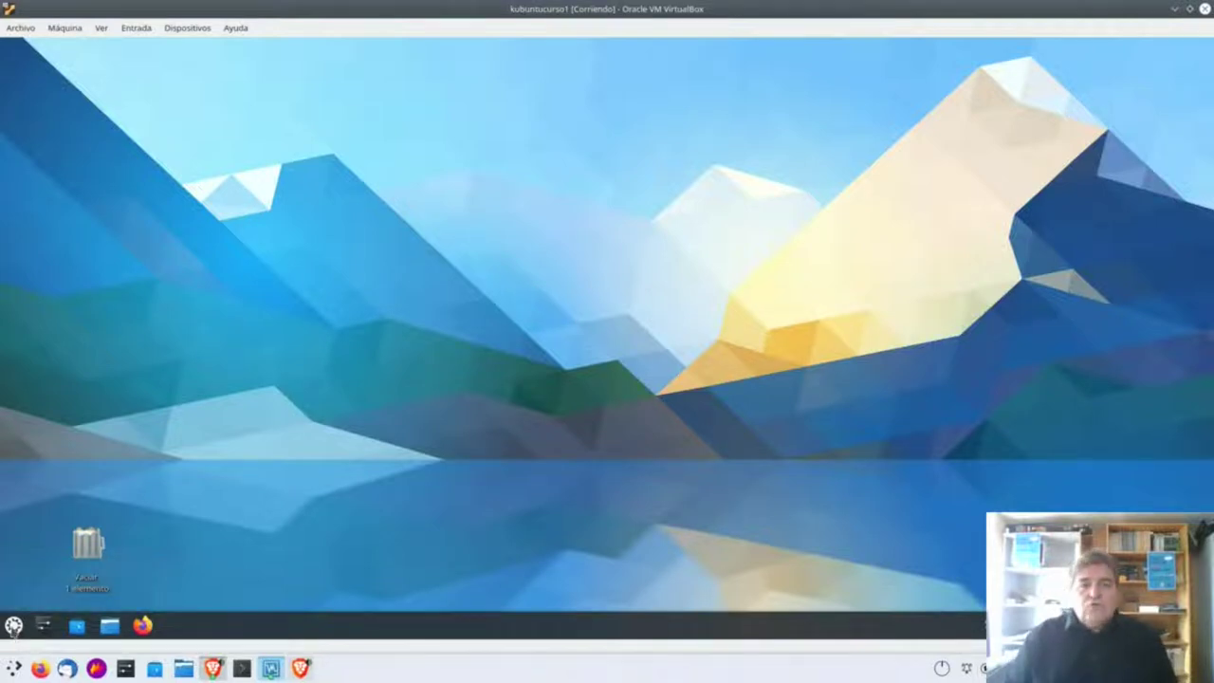
type("usua")
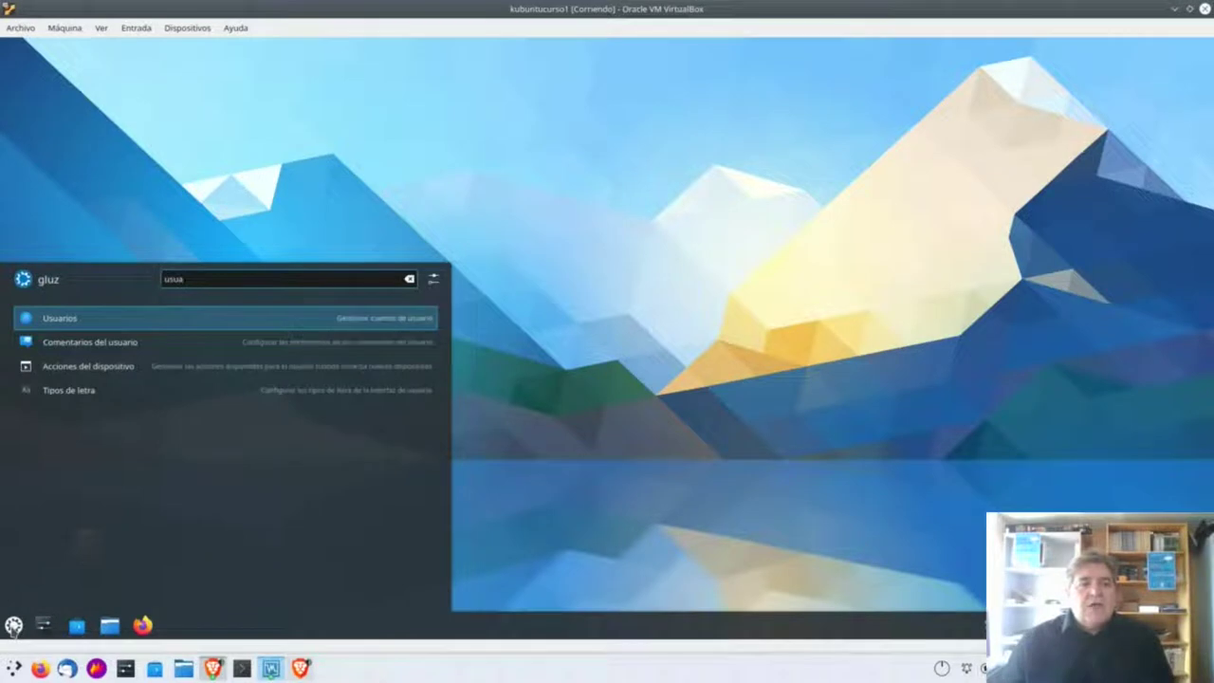
left_click(65, 334)
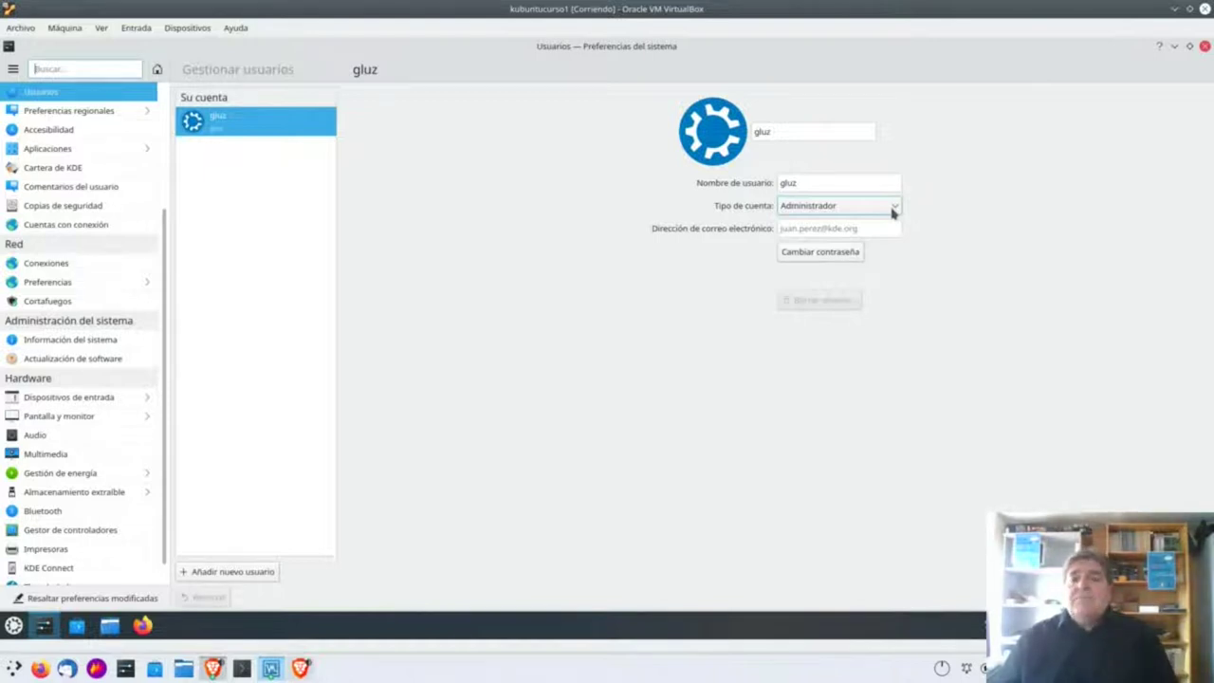
Keep gluz's account type as Administrador and open its Cambiar contraseña dialog.
left_click(893, 208)
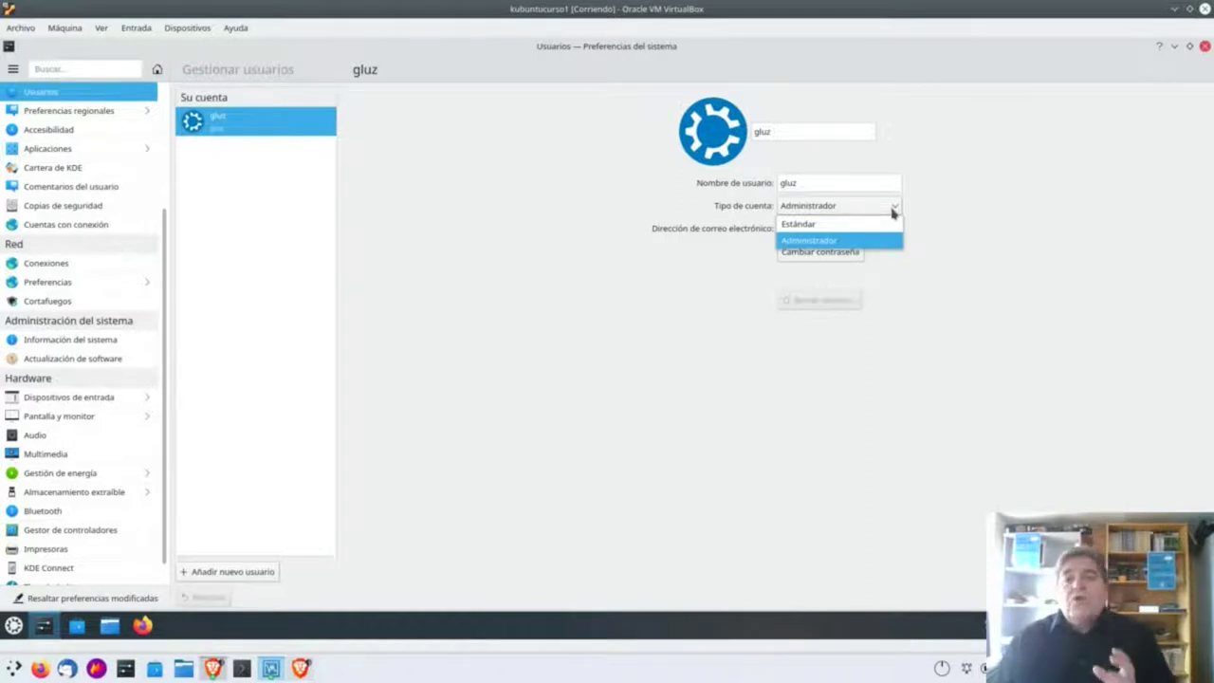
left_click(905, 214)
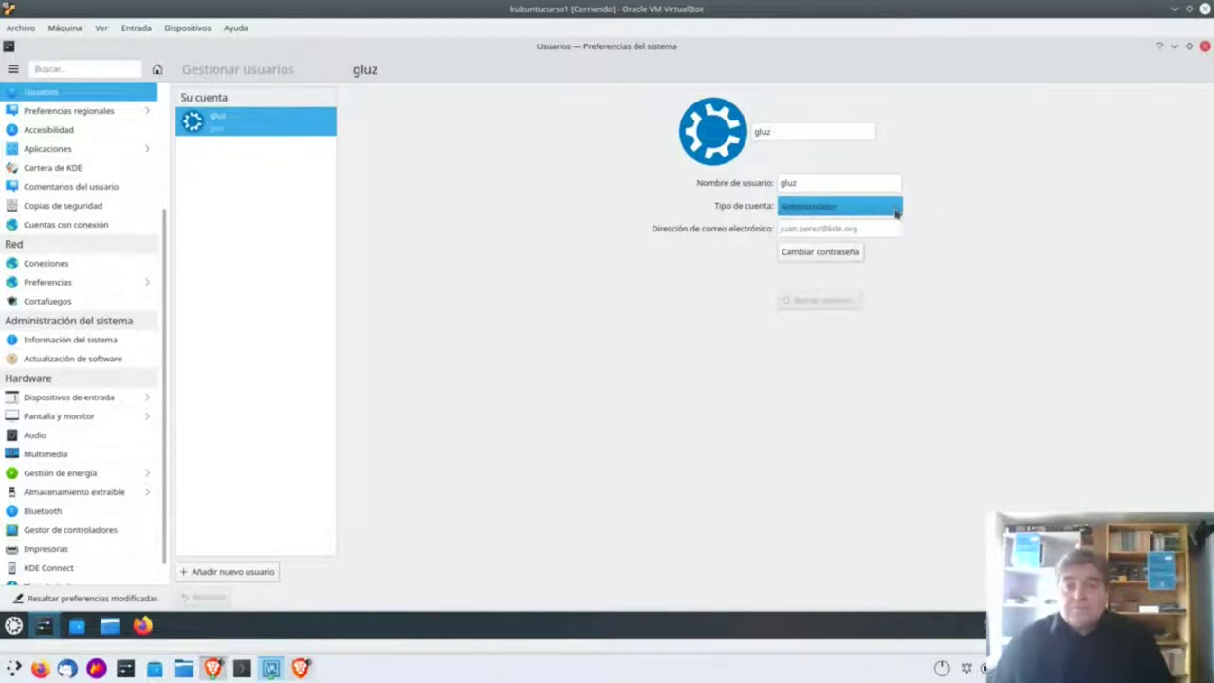
left_click(892, 207)
left_click(897, 209)
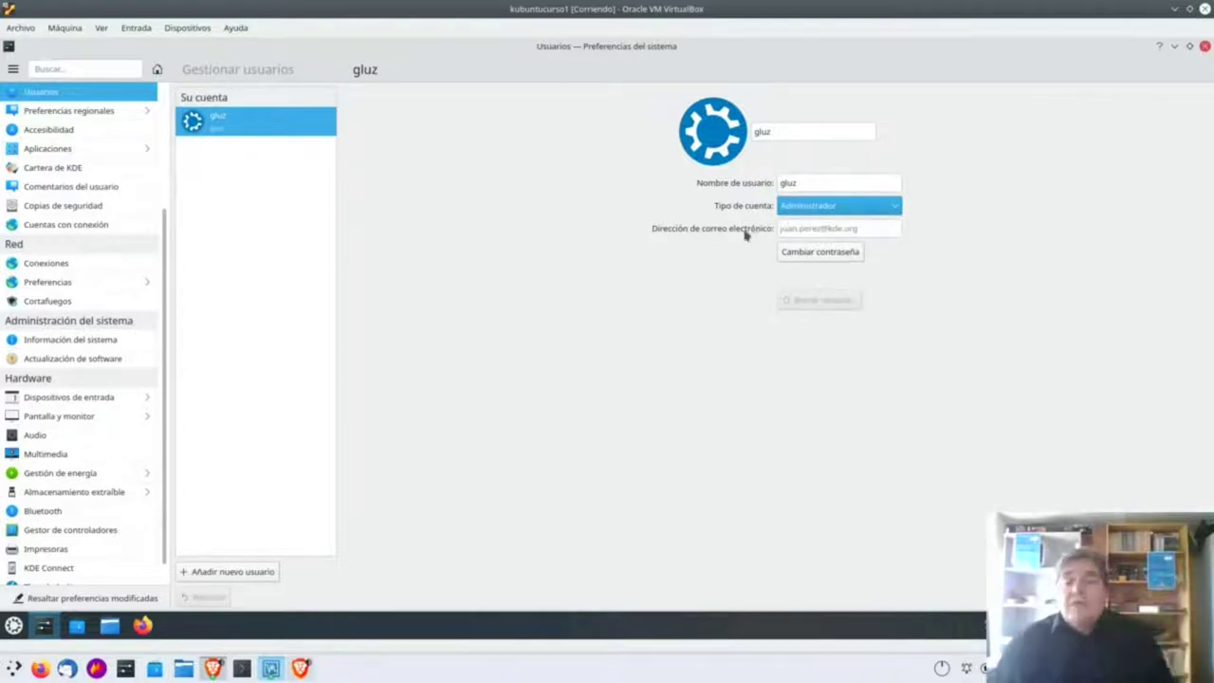
left_click(856, 228)
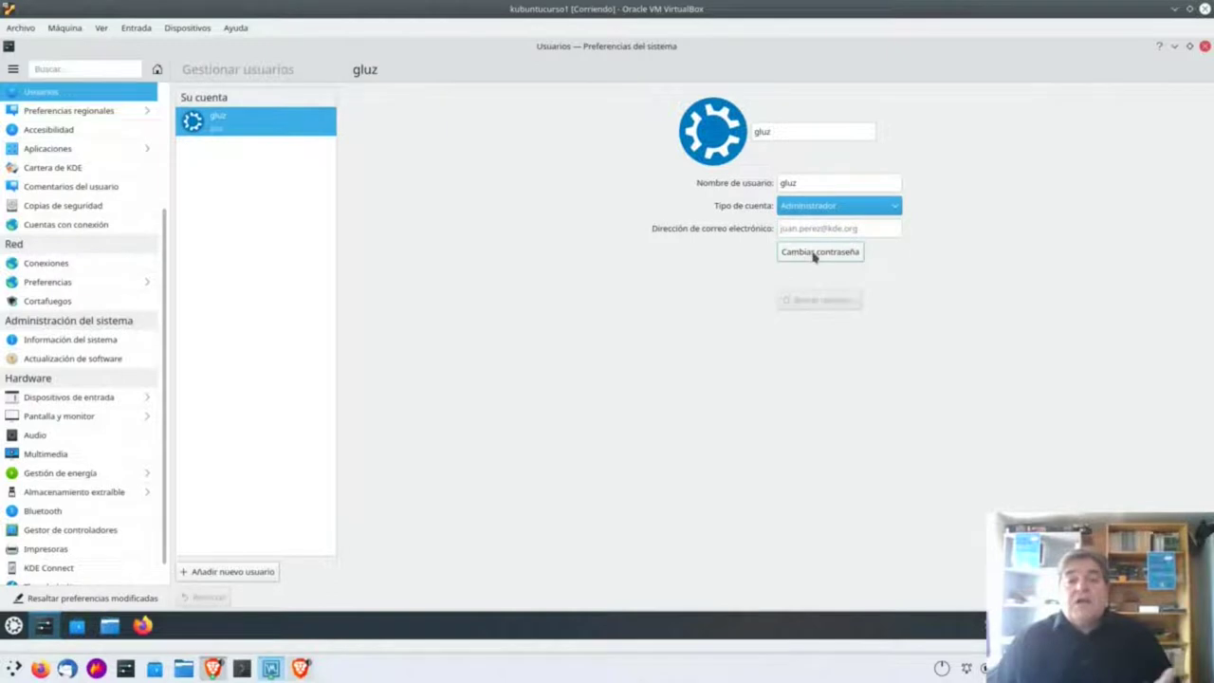
left_click(827, 254)
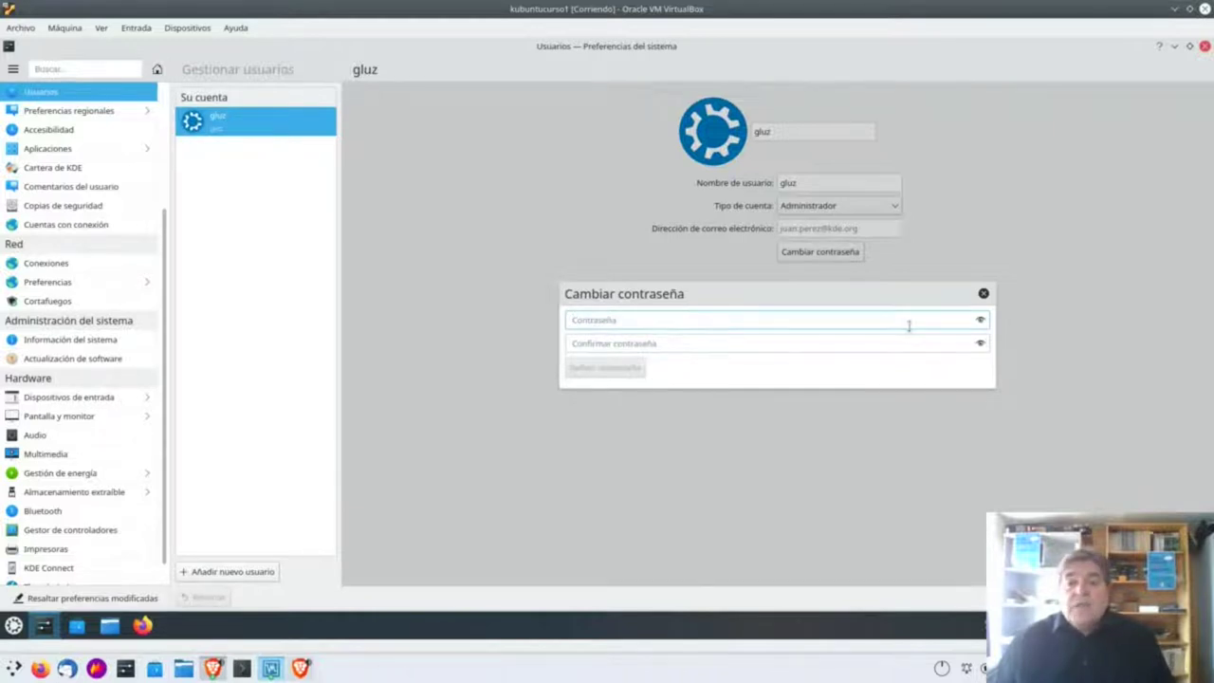
Close the password dialog unchanged and start the Crear usuario form.
left_click(983, 297)
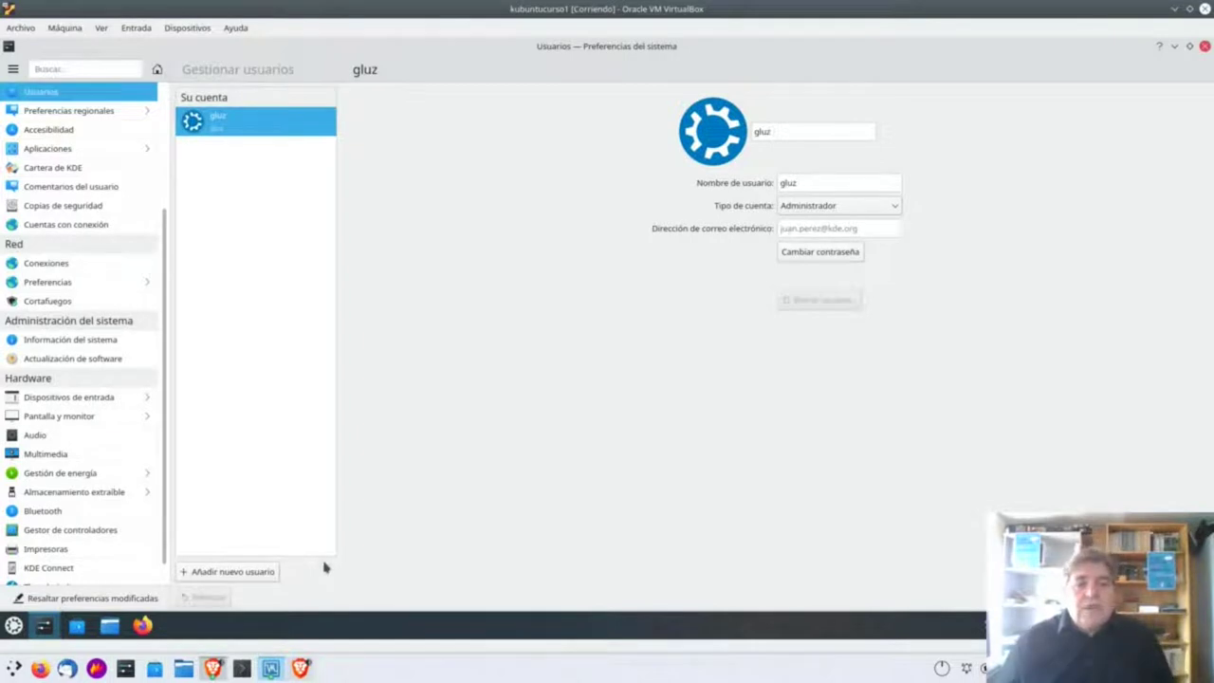
left_click(246, 579)
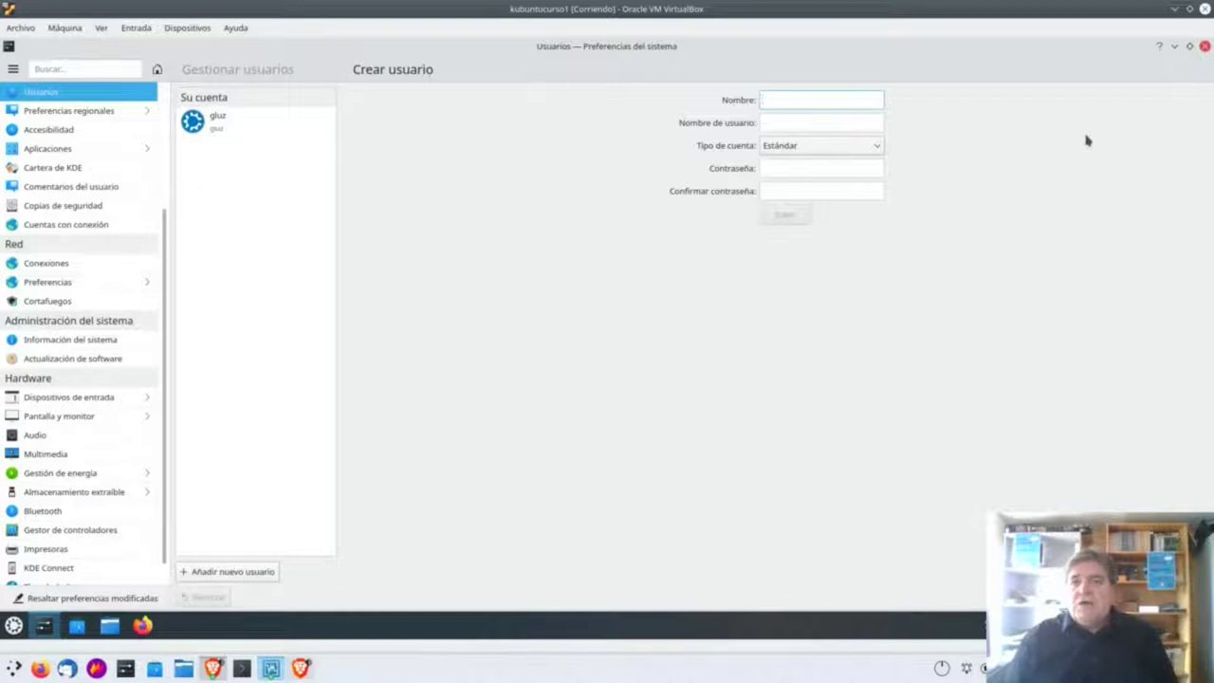
Enter 'normal' as name and username, then a password and its confirmation.
type("normal")
key("Tab")
type("nor")
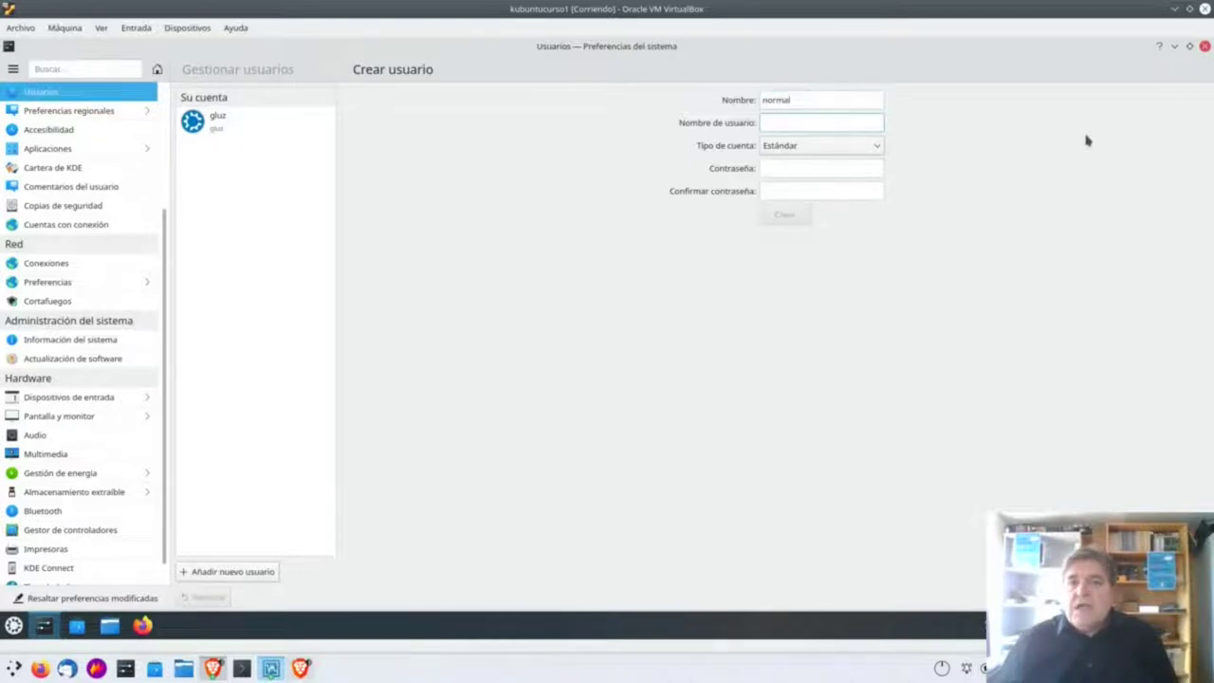
type("mal")
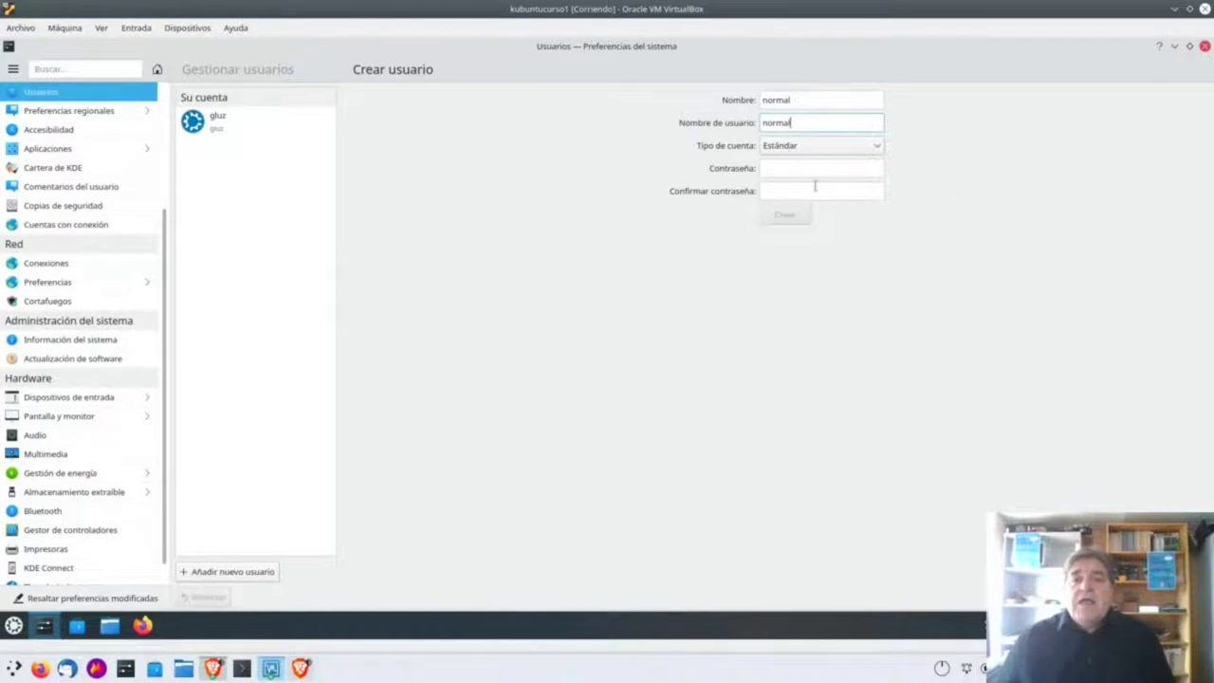
left_click(786, 168)
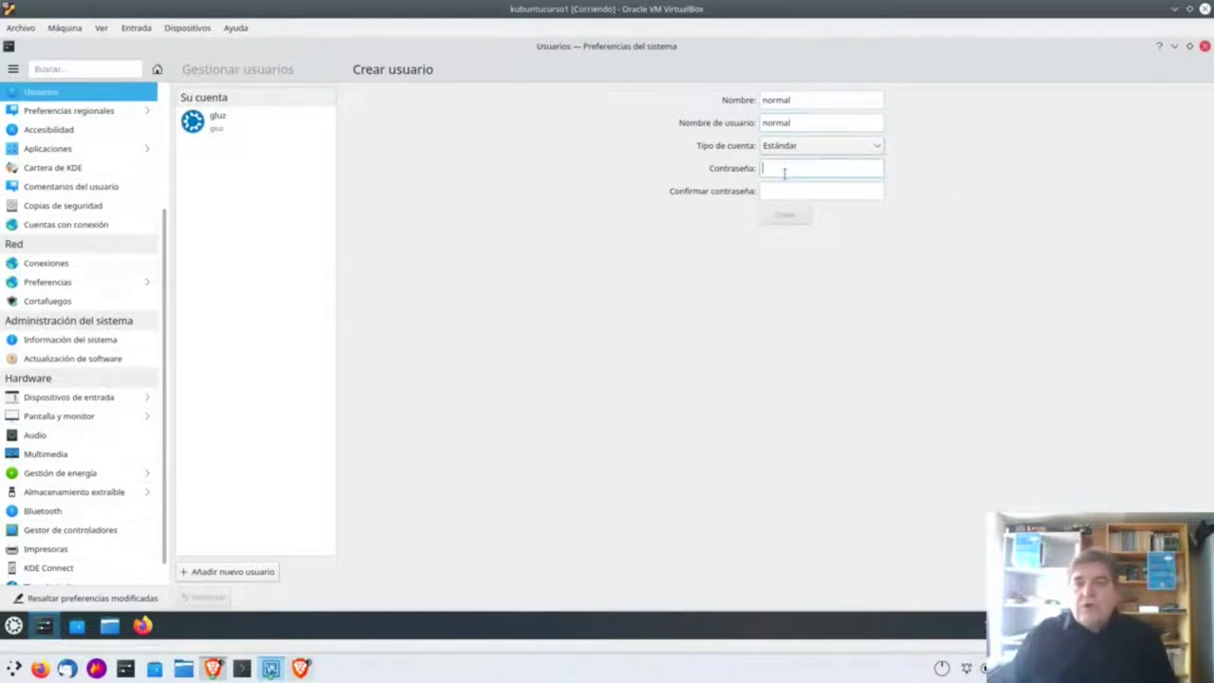
type("norm")
key("Tab")
type("norm")
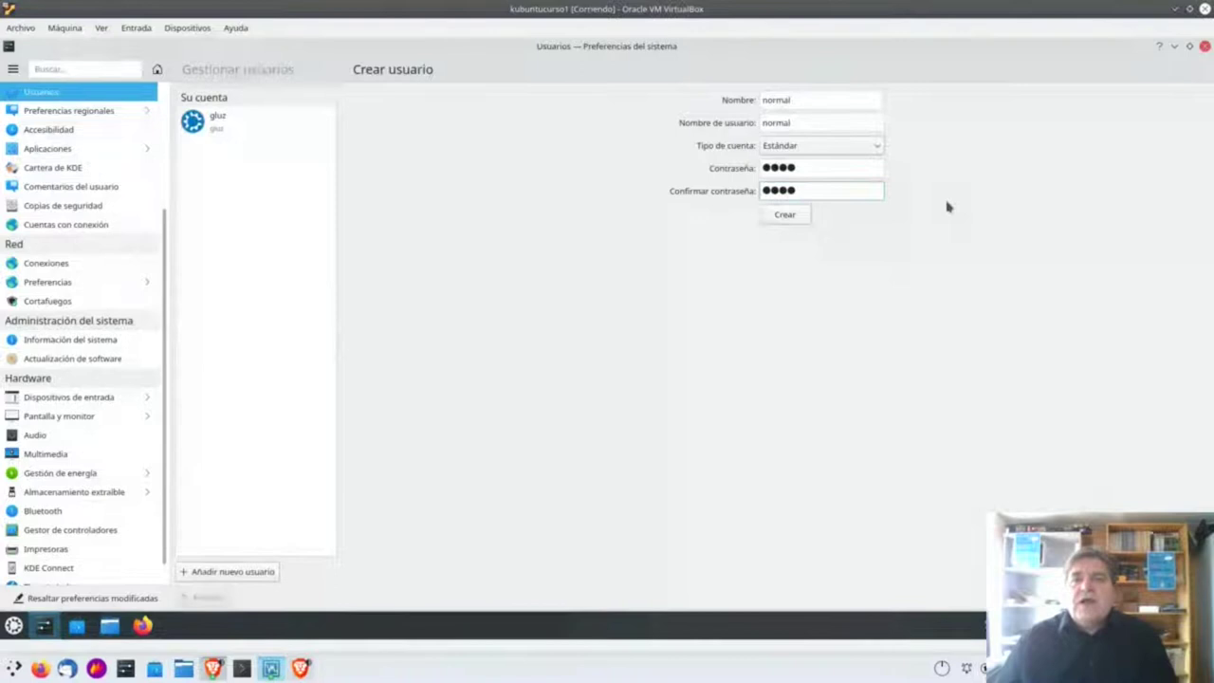
Submit the new account, authenticating with the admin password.
left_click(793, 217)
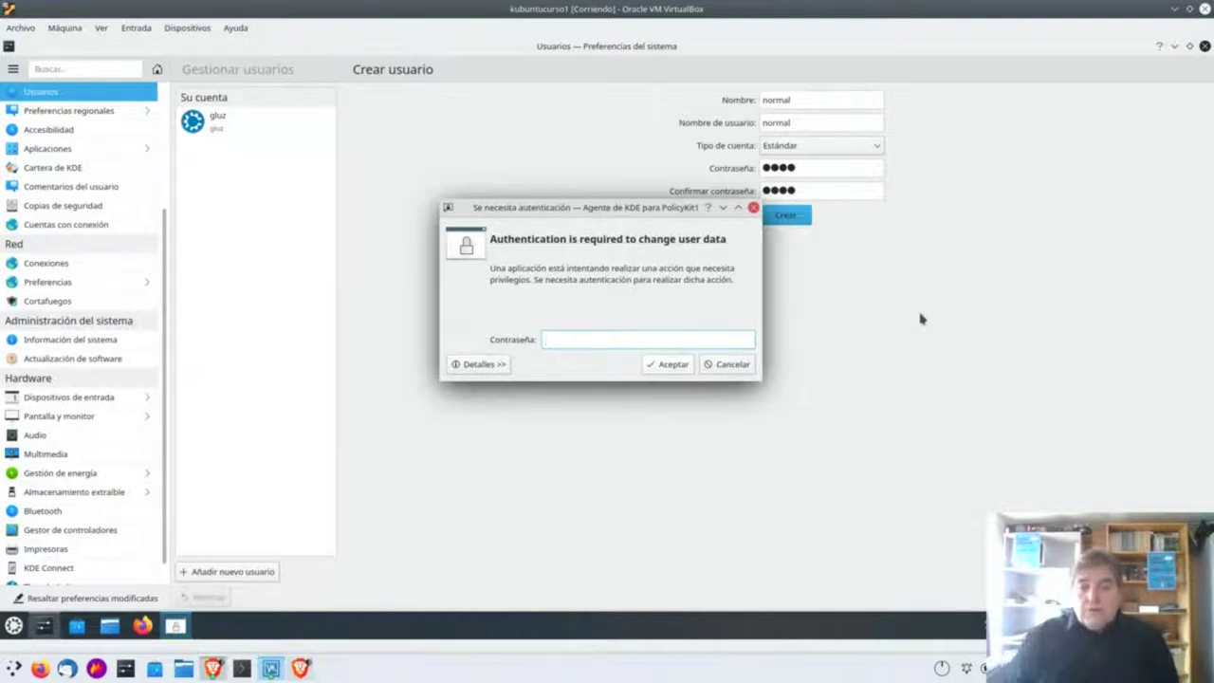
type("****")
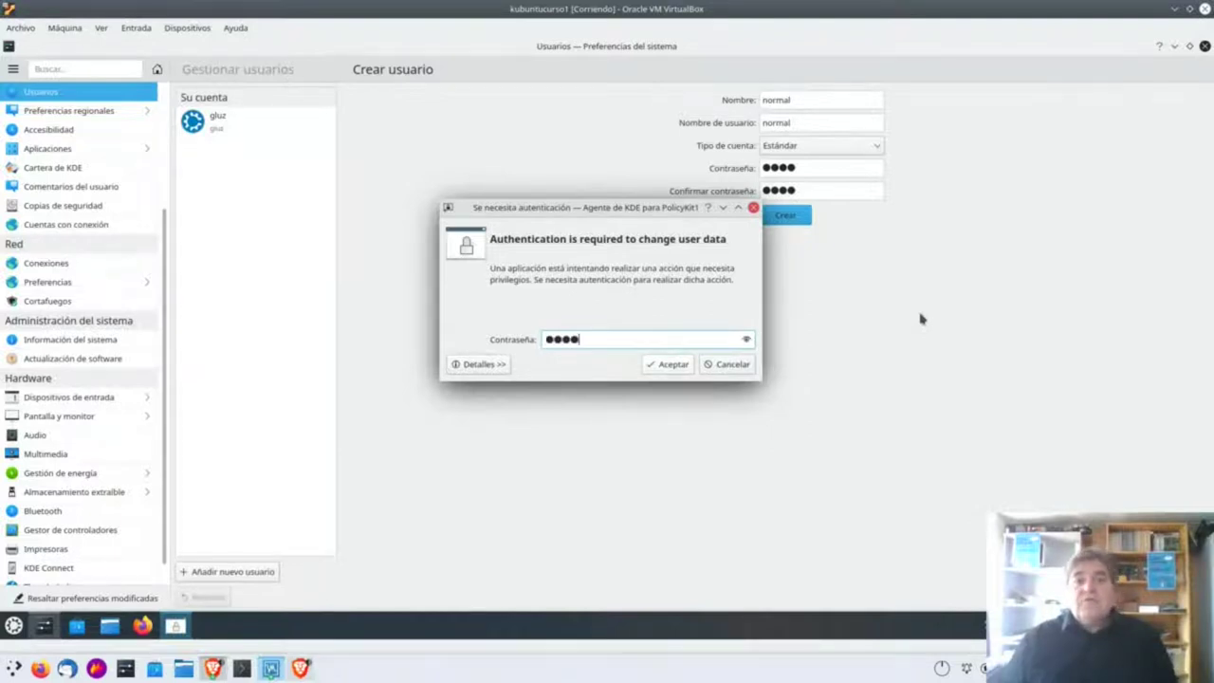
key("Return")
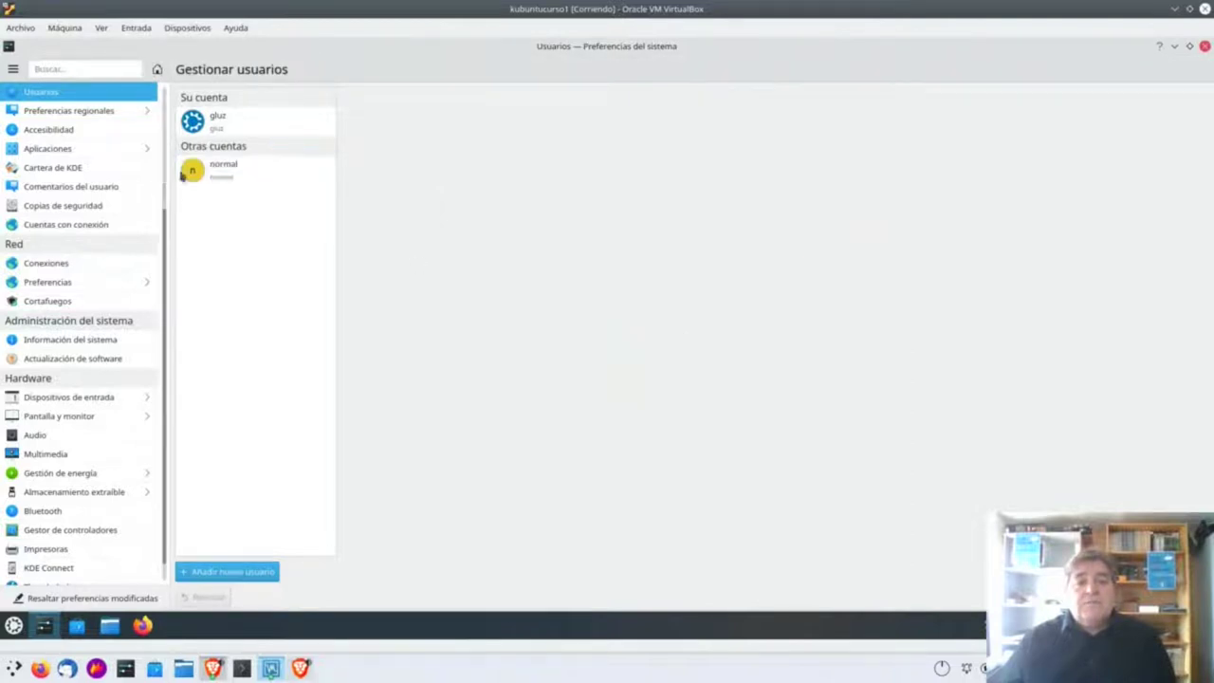
Start another new user named 'admin'.
left_click(220, 163)
left_click(253, 574)
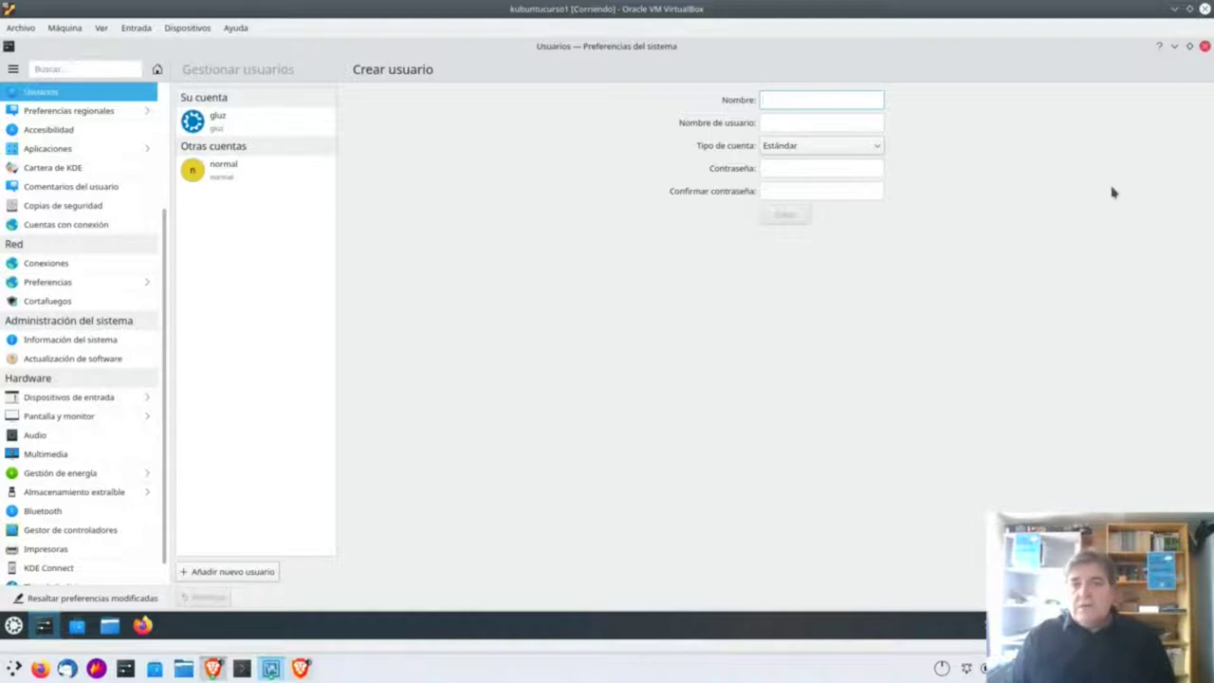
type("admin")
key("Tab")
type("a")
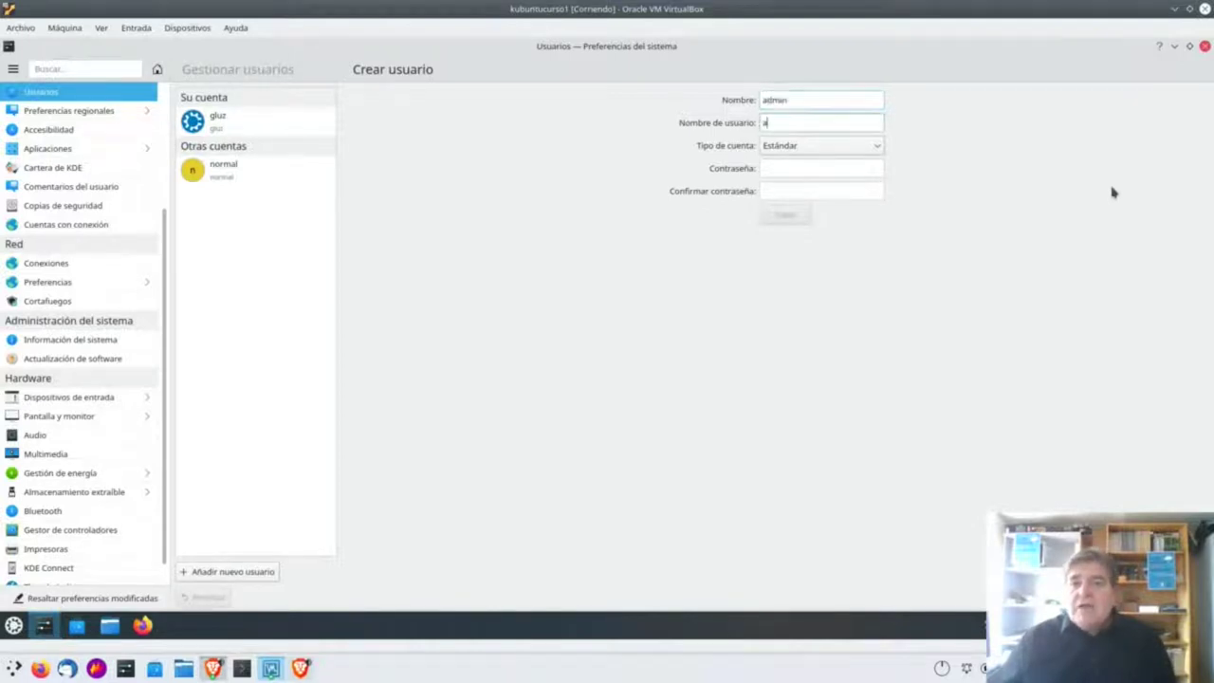
Make it an Administrador account with a confirmed password and create it.
left_click(832, 146)
left_click(825, 180)
key("Tab")
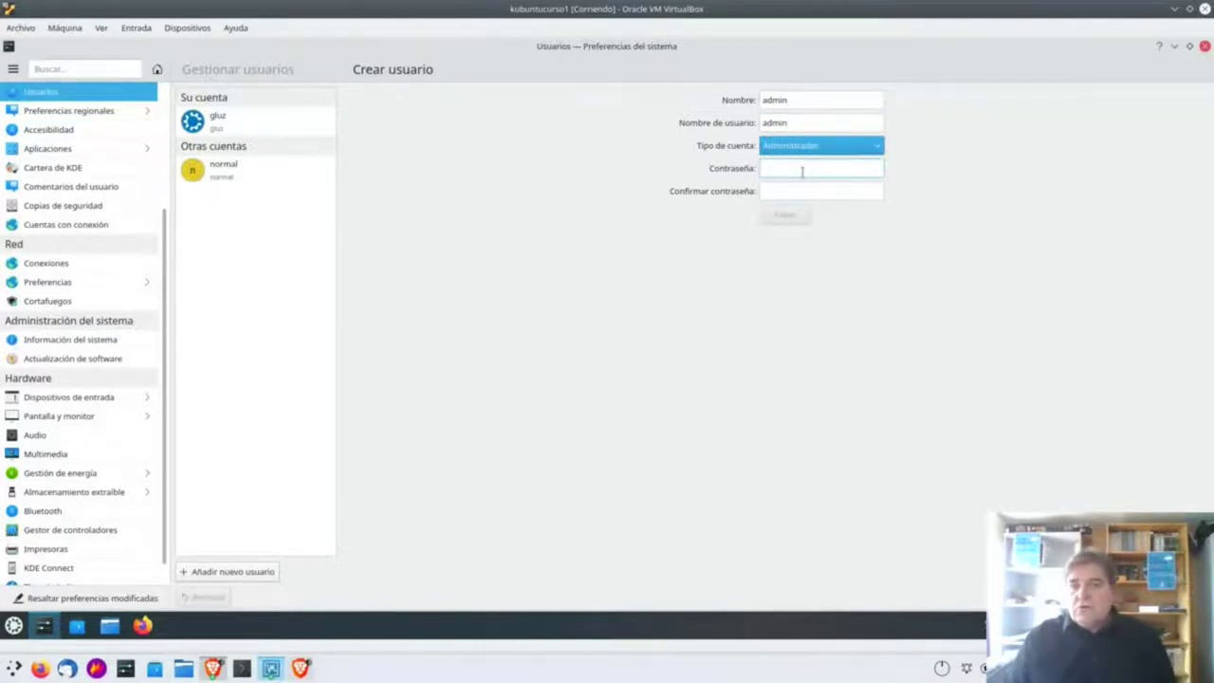
type("1234")
key("Tab")
type("1234")
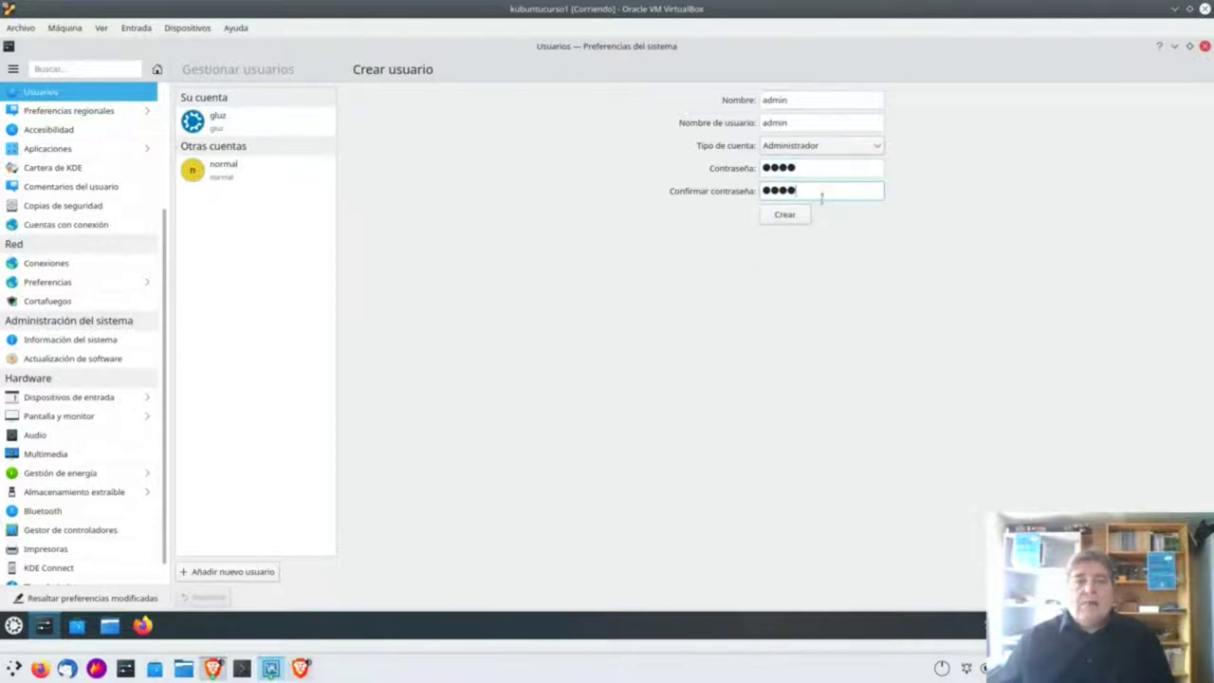
left_click(785, 215)
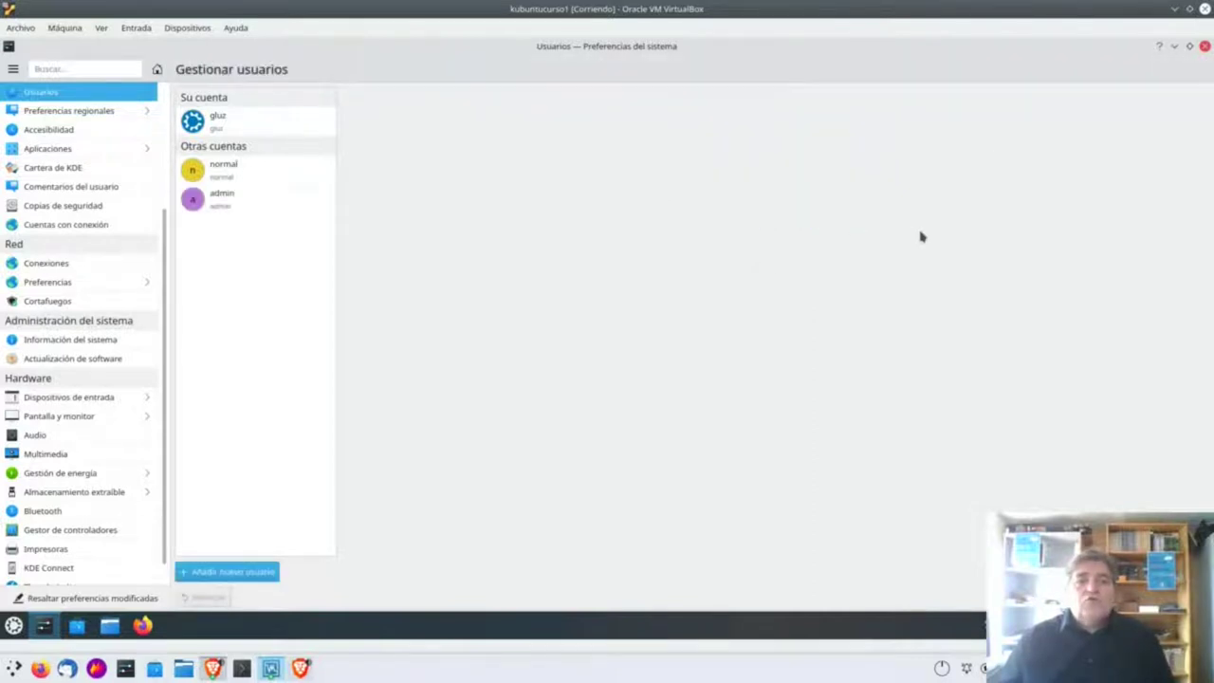
View the normal account's Estándar details, then the admin account's details.
left_click(258, 168)
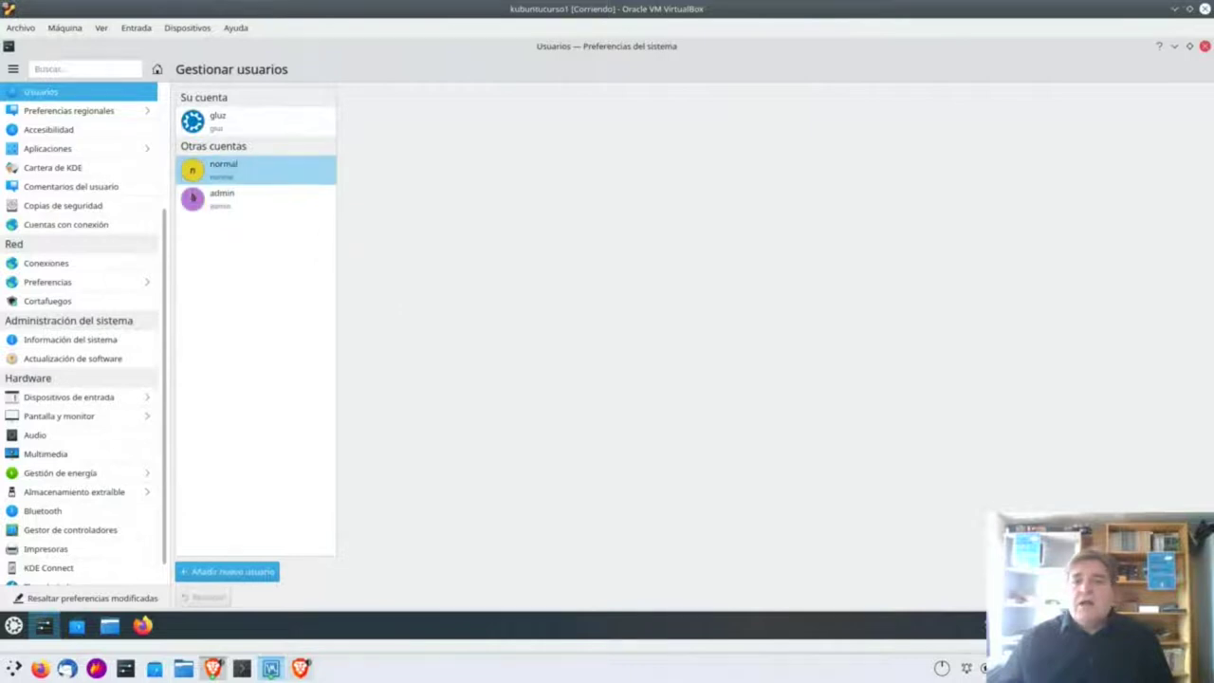
left_click(216, 176)
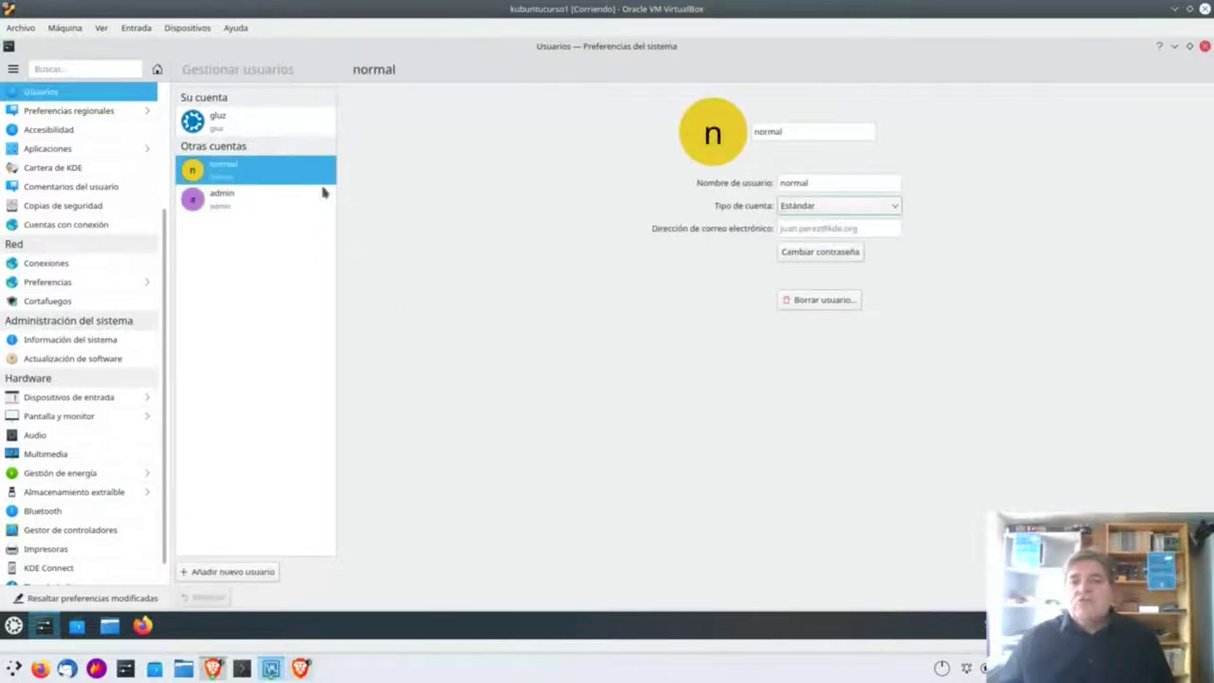
left_click(284, 205)
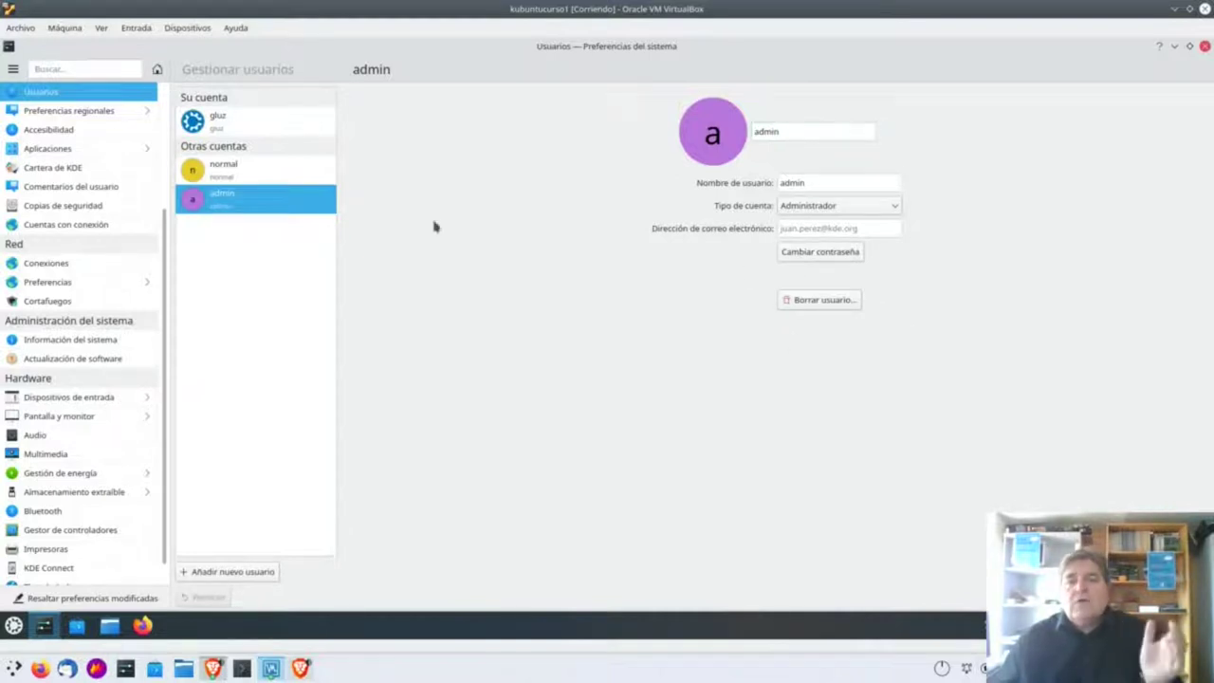
left_click(840, 301)
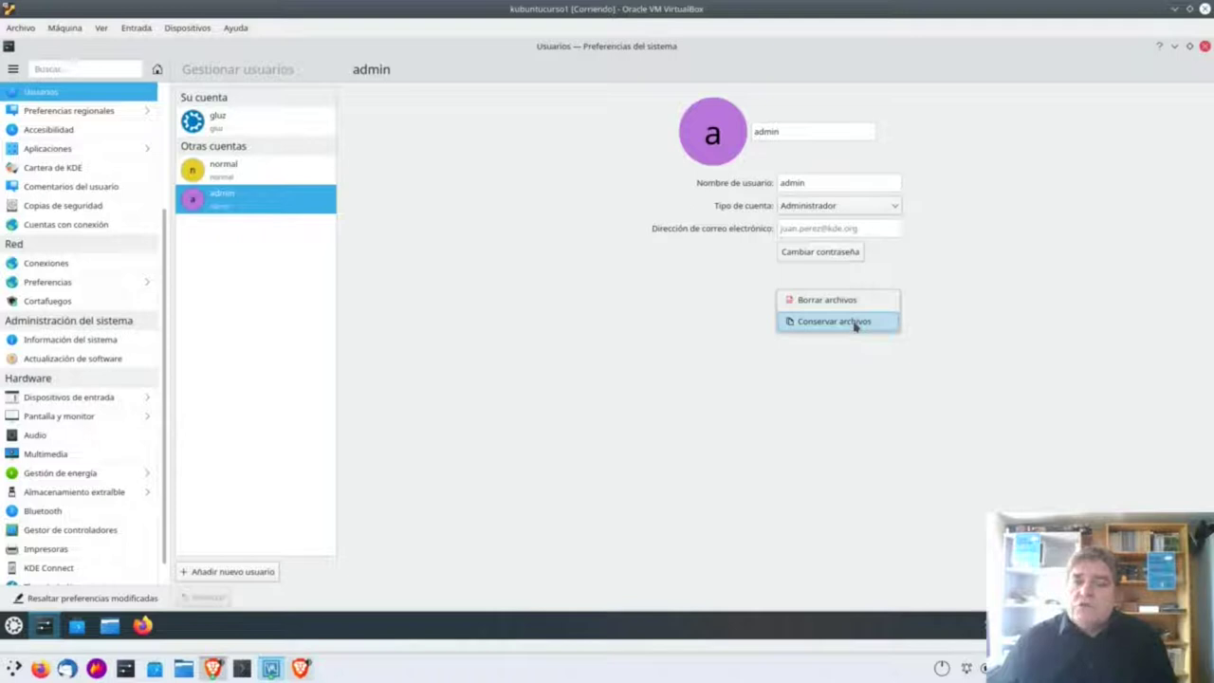
left_click(1019, 294)
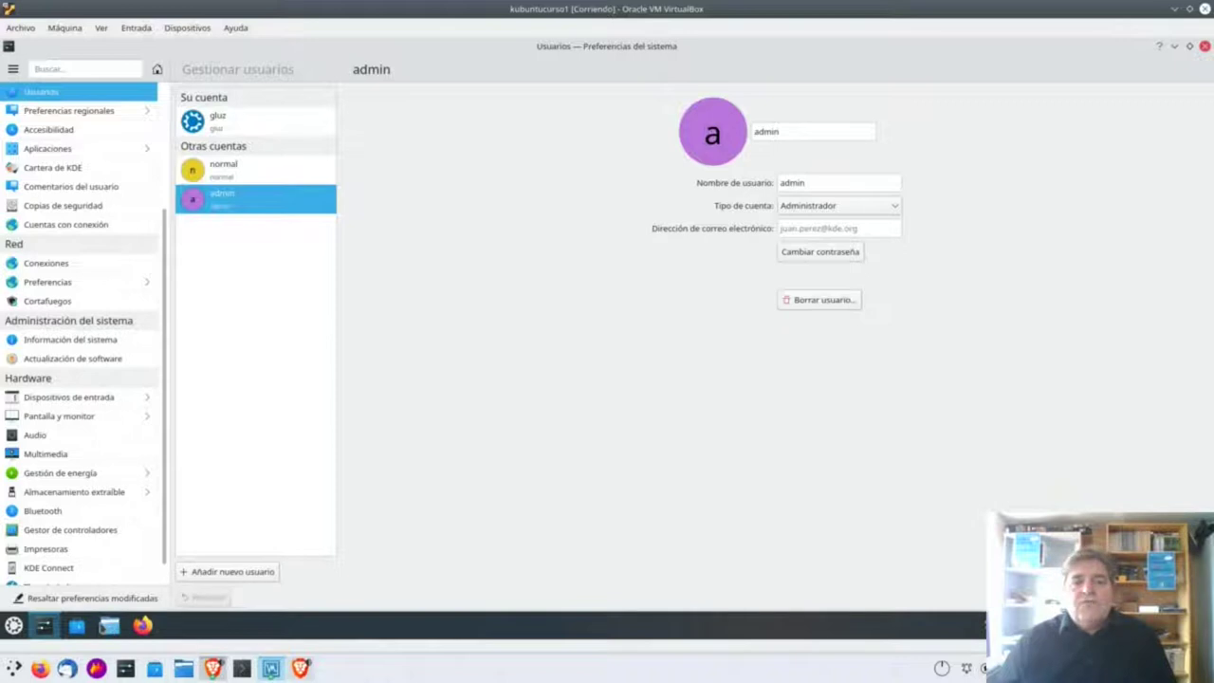
Switch to Dolphin and navigate from the personal folder up to /home.
left_click(110, 628)
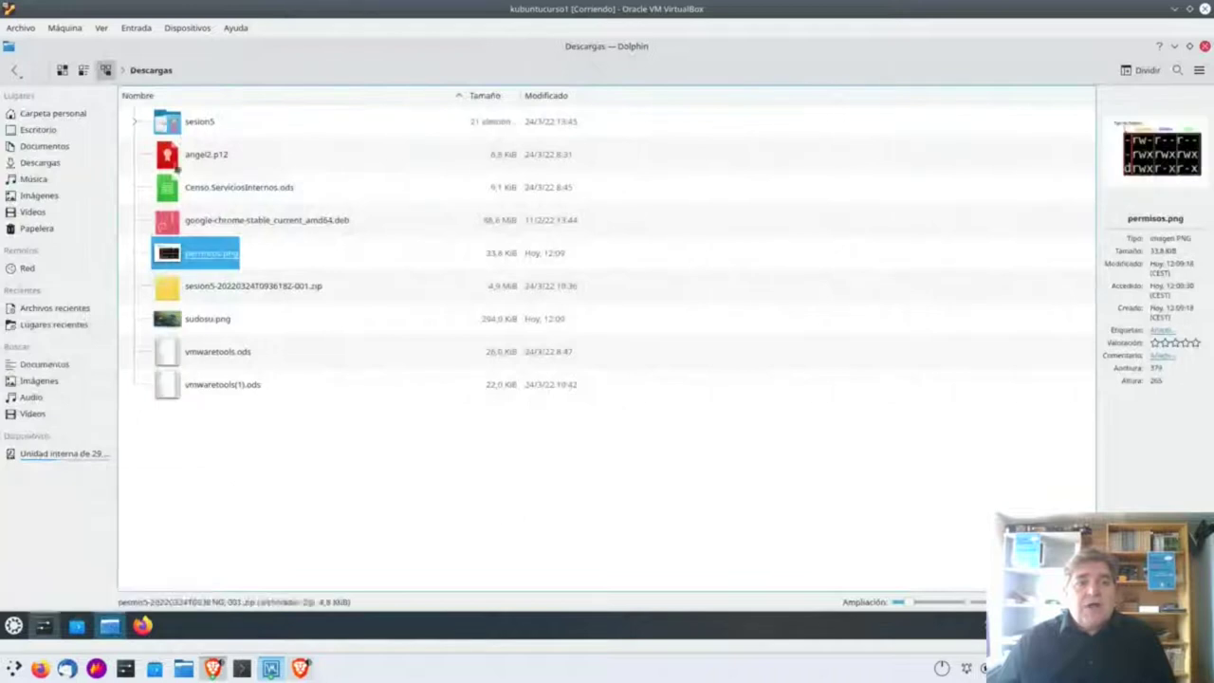
left_click(65, 115)
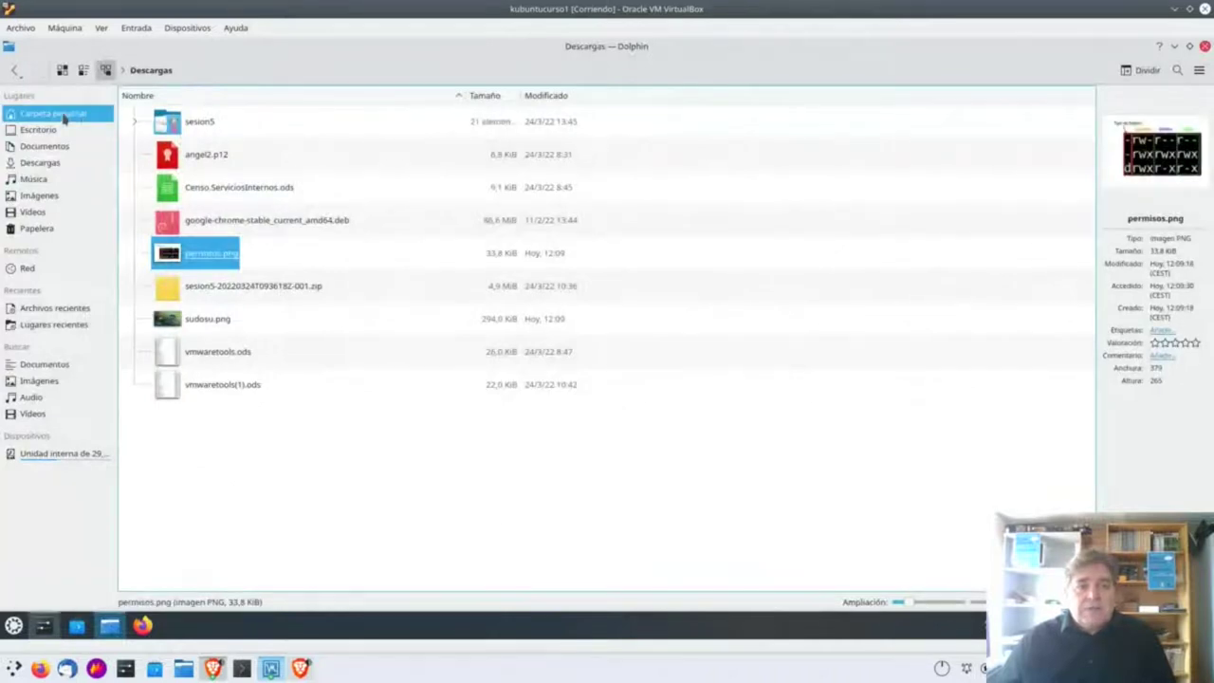
left_click(249, 70)
key("BackSpace")
key("BackSpace")
key("BackSpace")
key("BackSpace")
key("BackSpace")
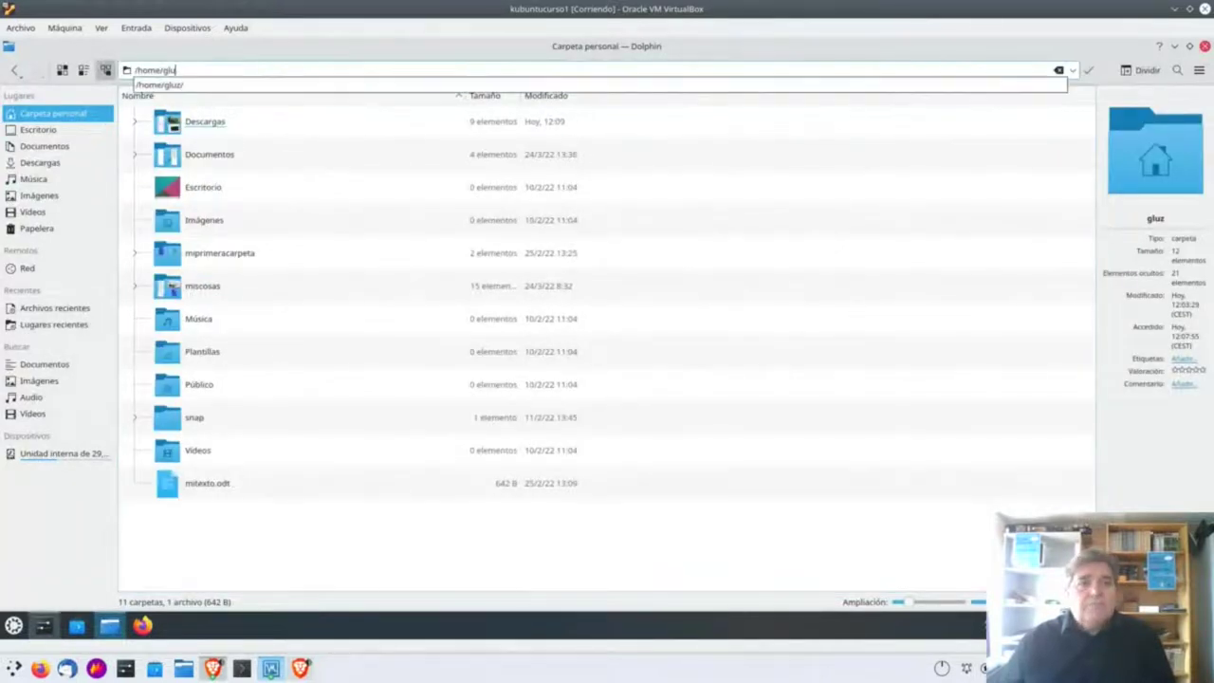
key("Return")
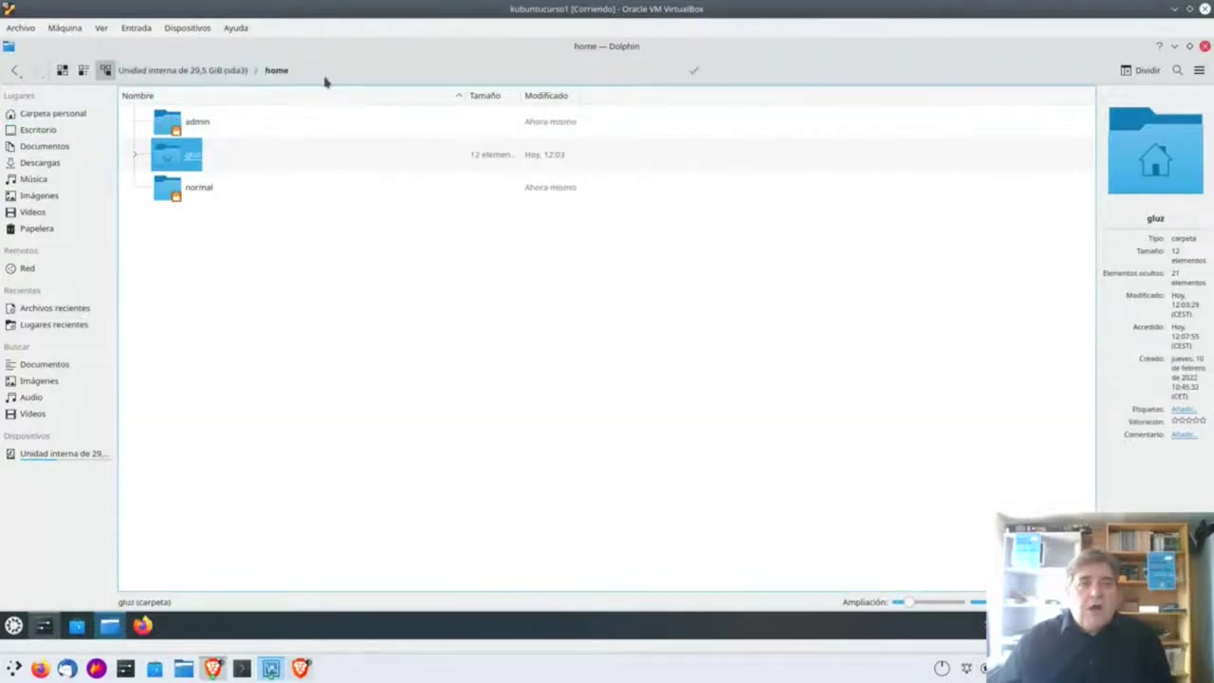
Select the admin and normal folders to inspect them, then open the personal folder.
left_click(279, 68)
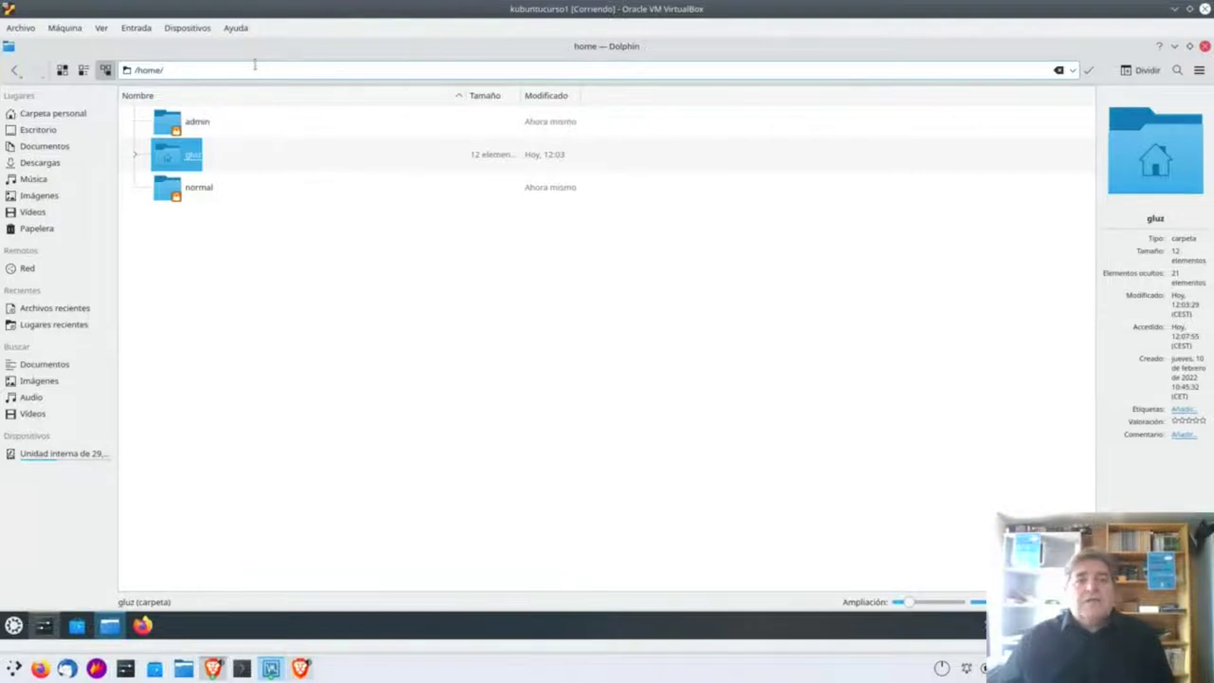
left_click(285, 273)
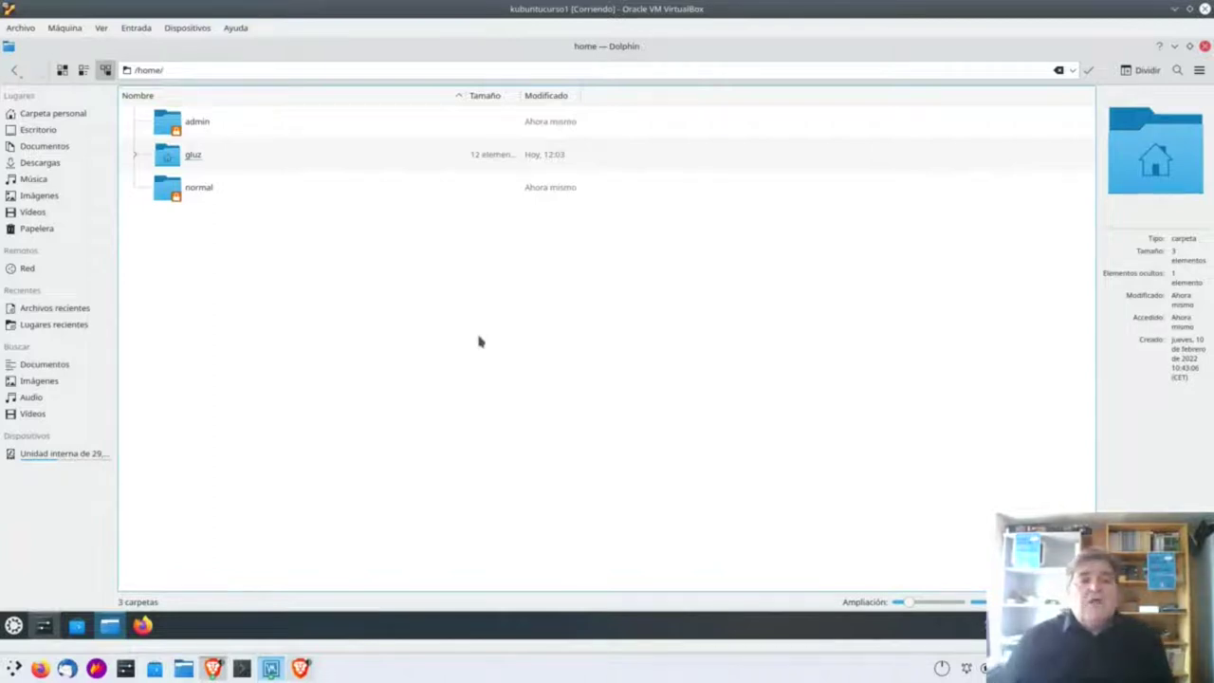
left_click_drag(170, 156, 173, 164)
left_click(168, 122)
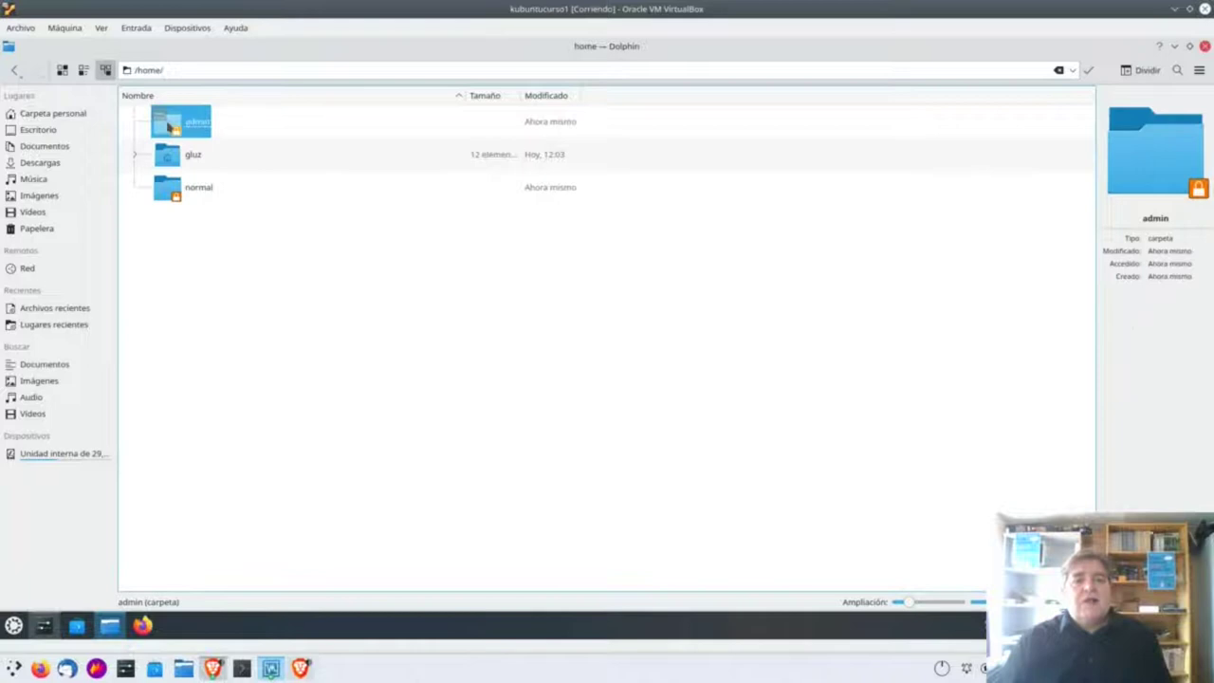
left_click(168, 194)
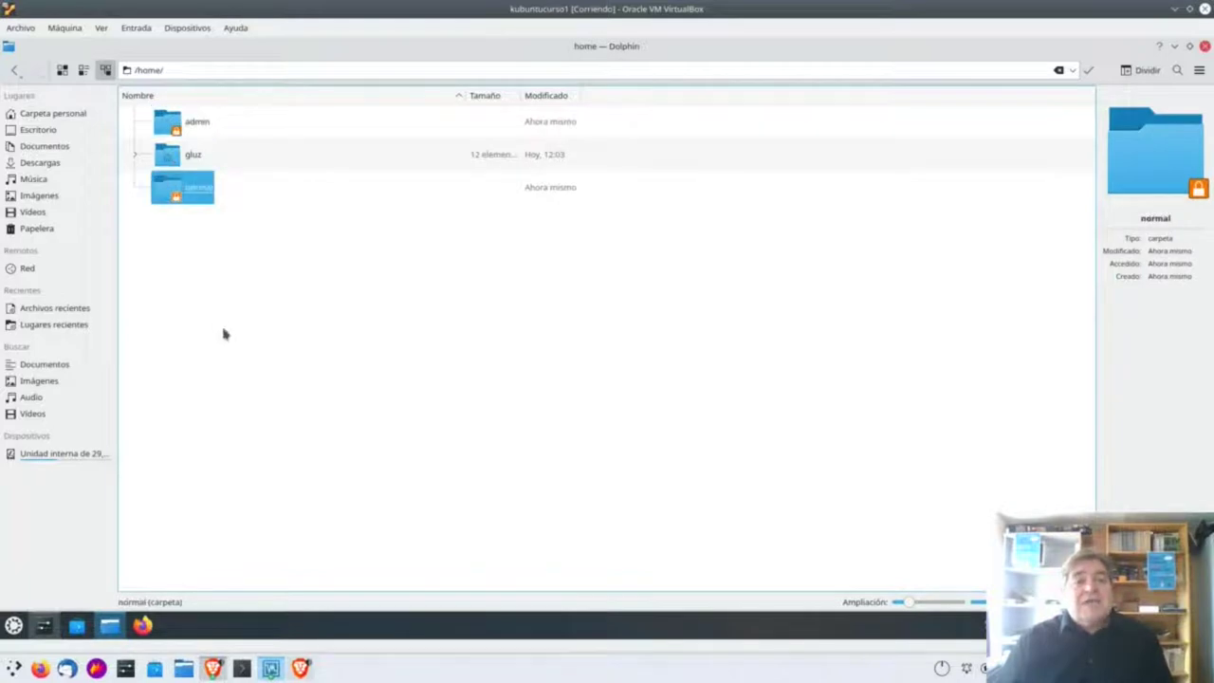
left_click_drag(168, 156, 175, 190)
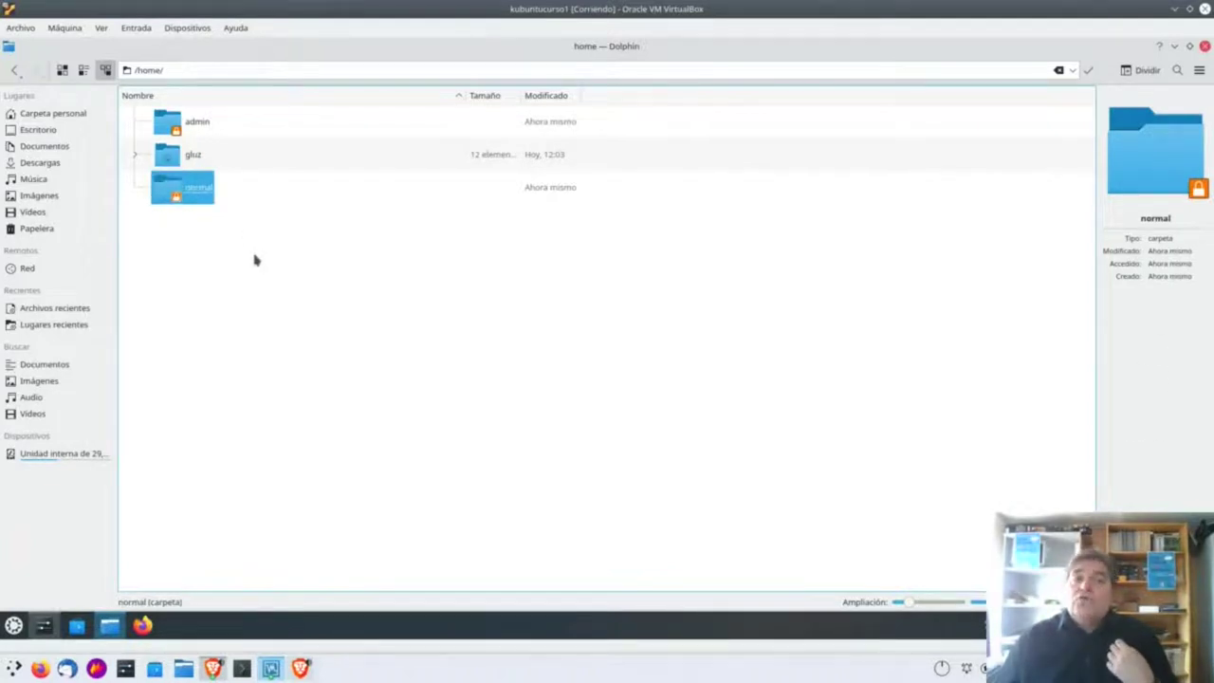
left_click(167, 155)
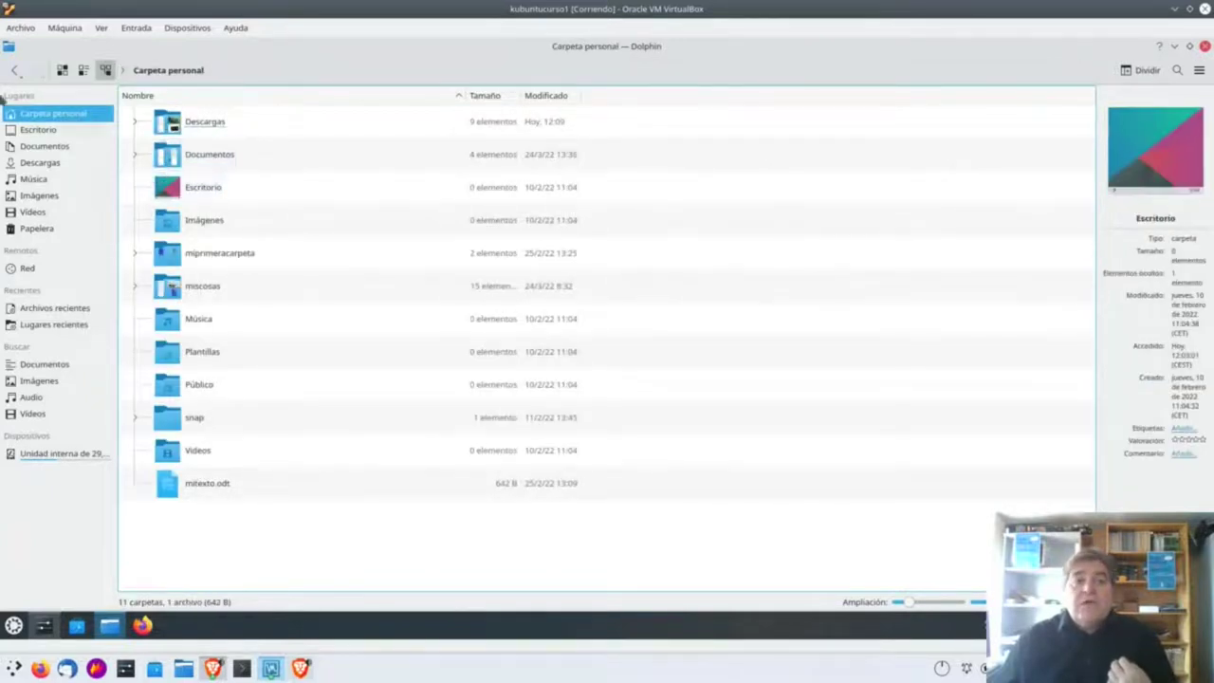
Try entering the normal and admin folders, return to /home each time, and select gluz.
left_click(14, 70)
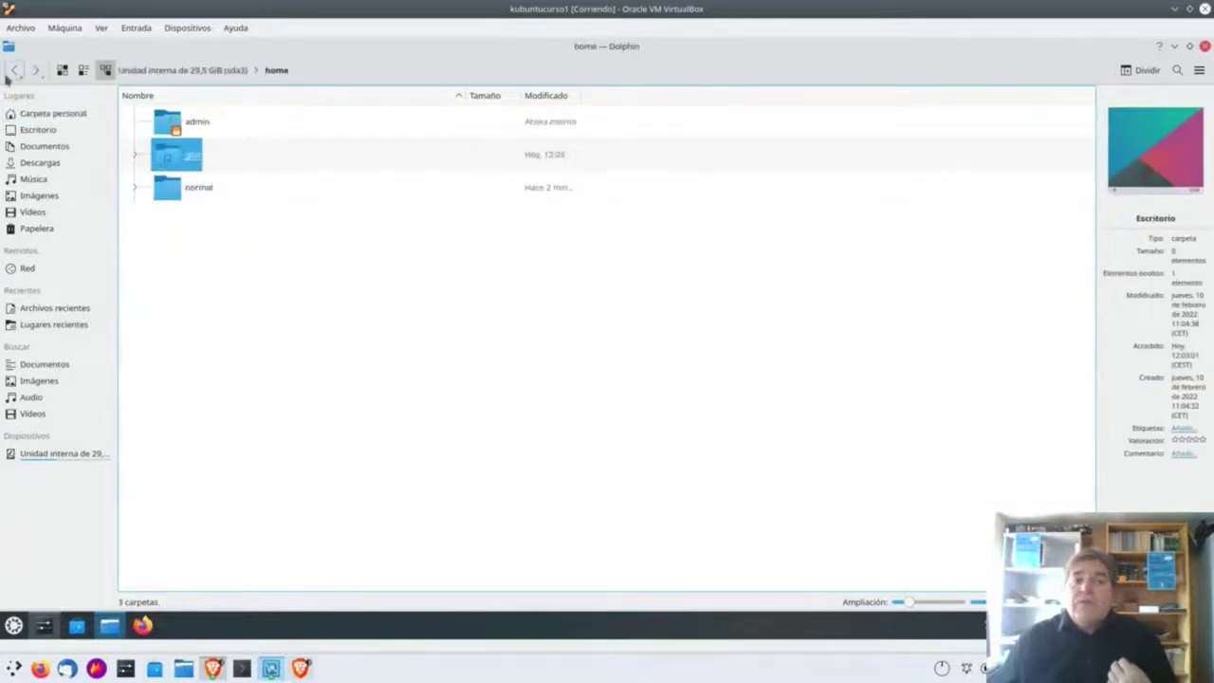
double_click(167, 190)
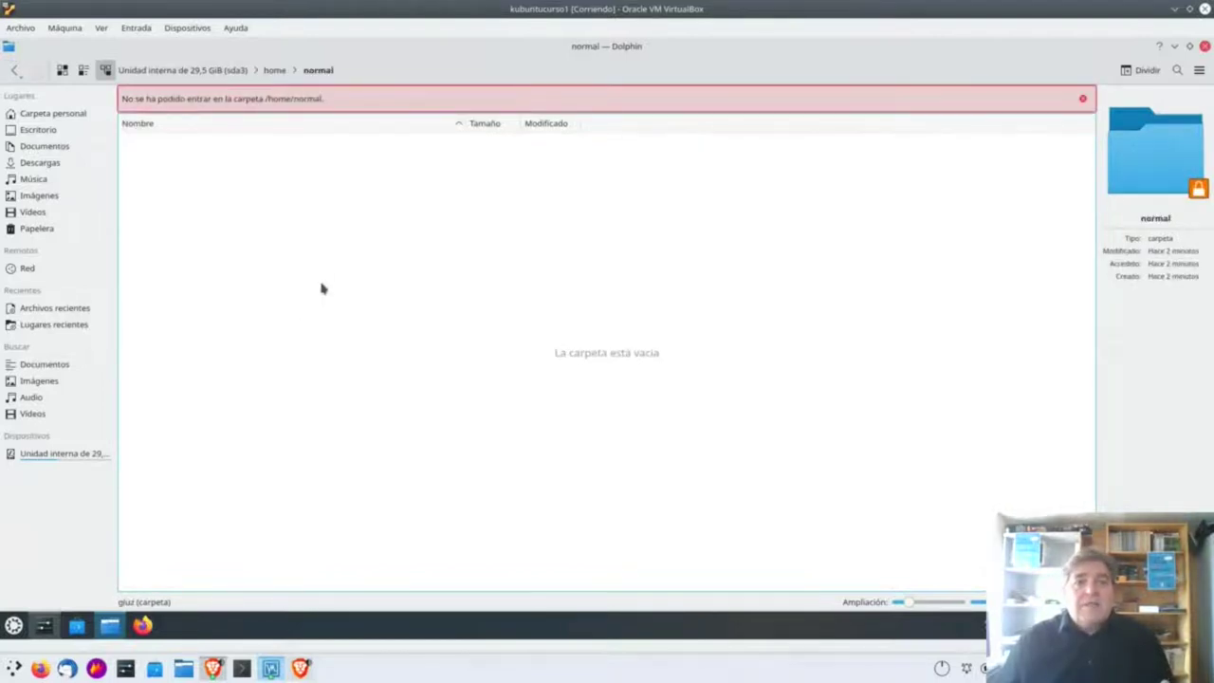
left_click(15, 70)
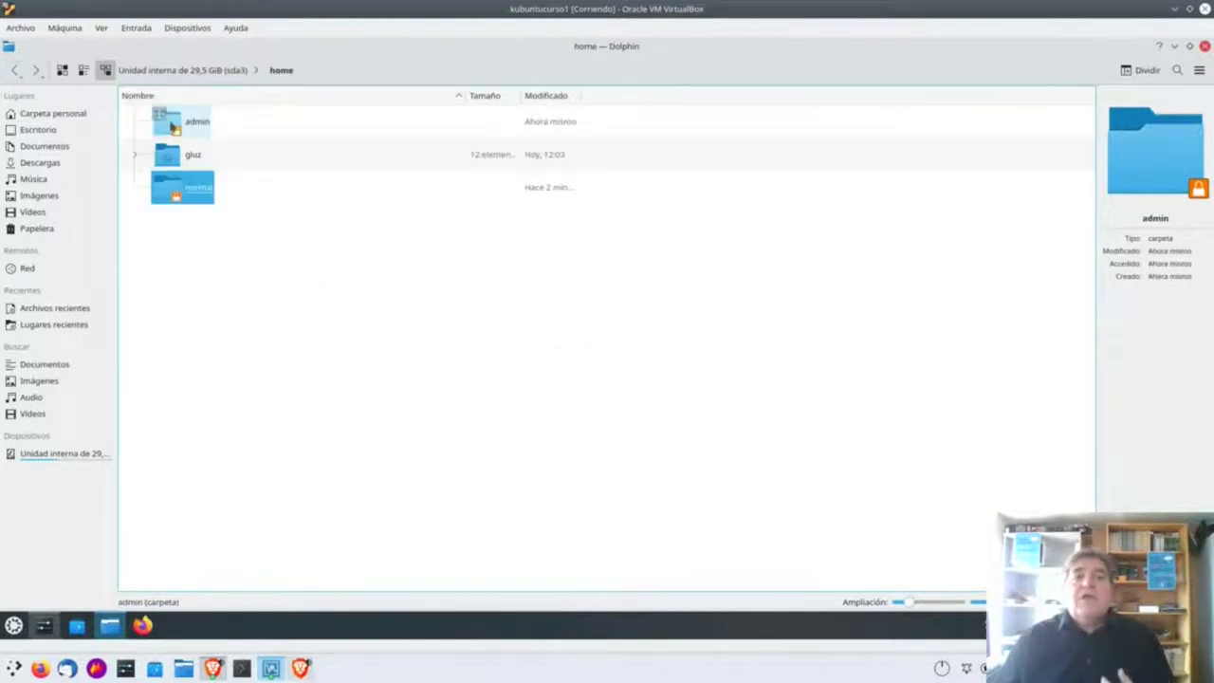
double_click(173, 126)
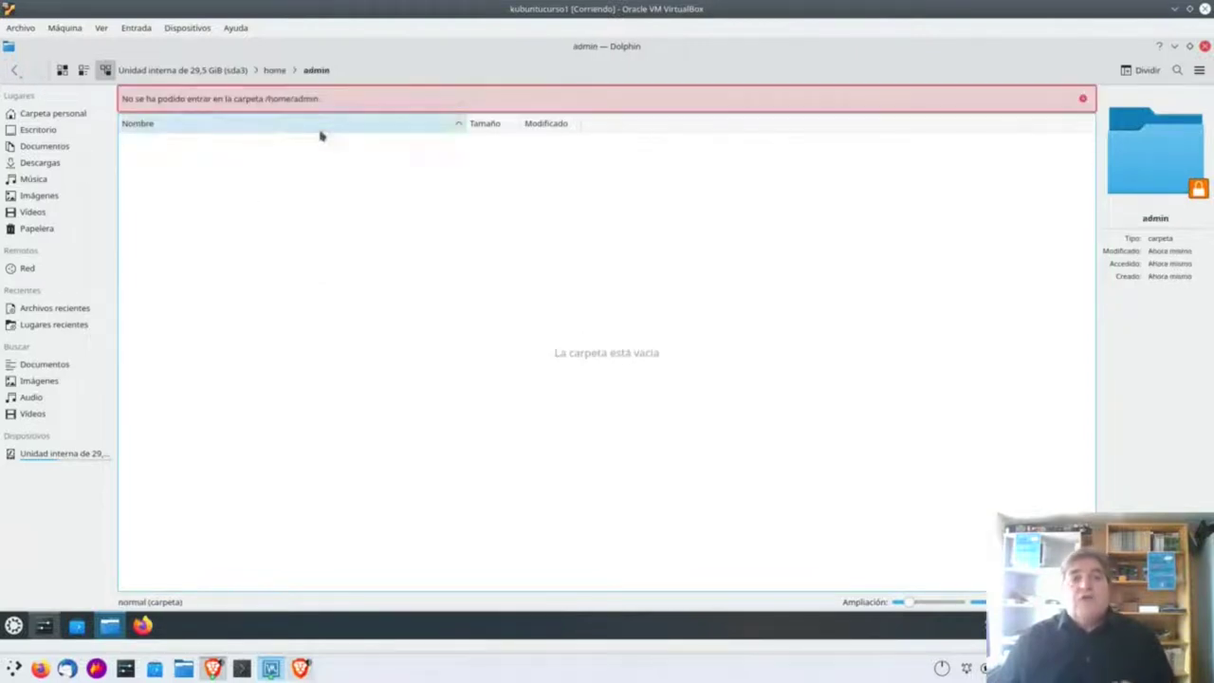
left_click(14, 70)
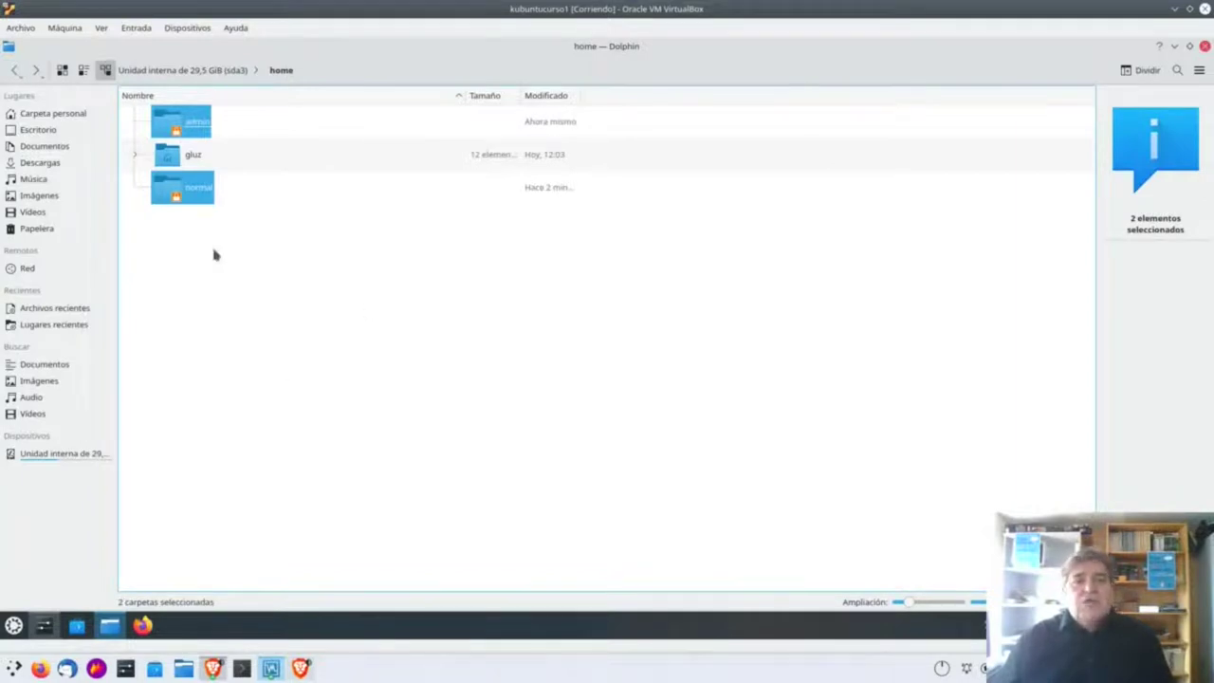
left_click(179, 211)
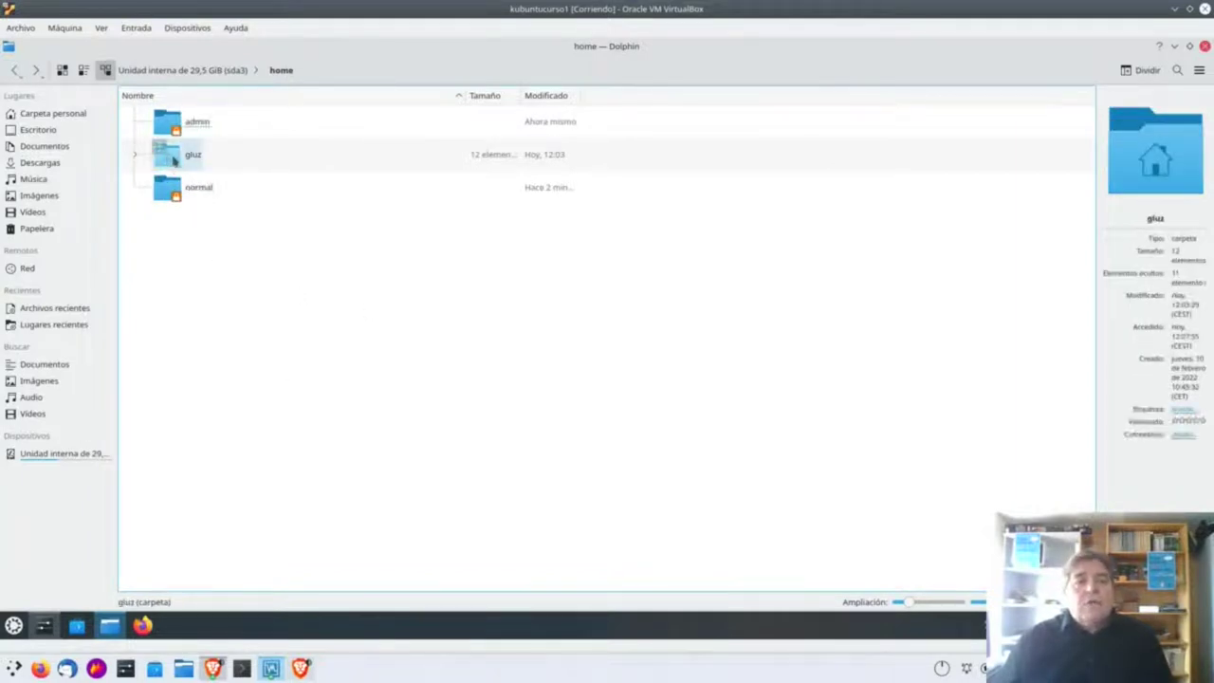
left_click(174, 161)
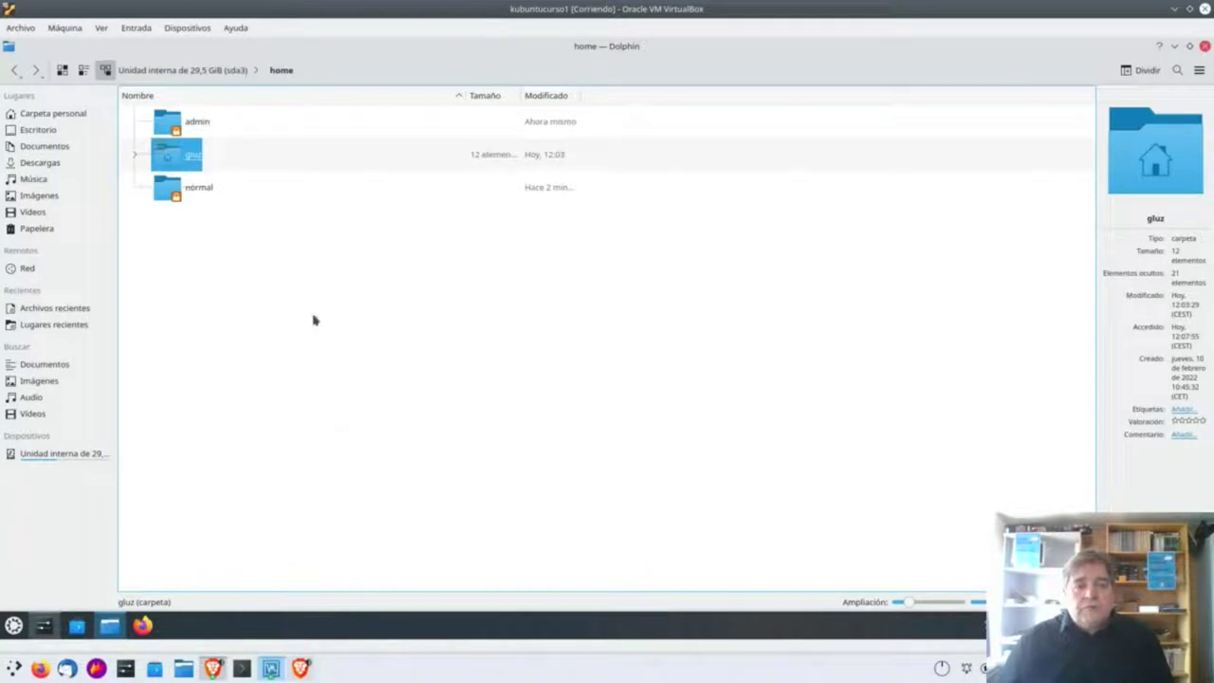
right_click(171, 161)
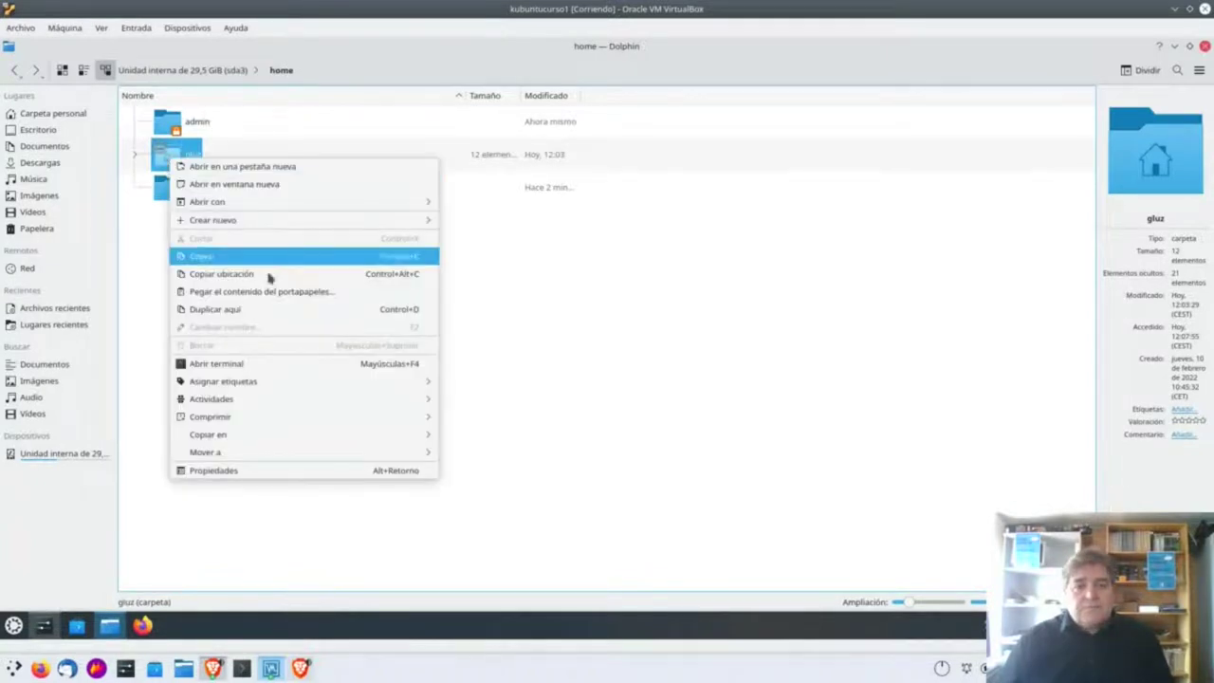
left_click(194, 472)
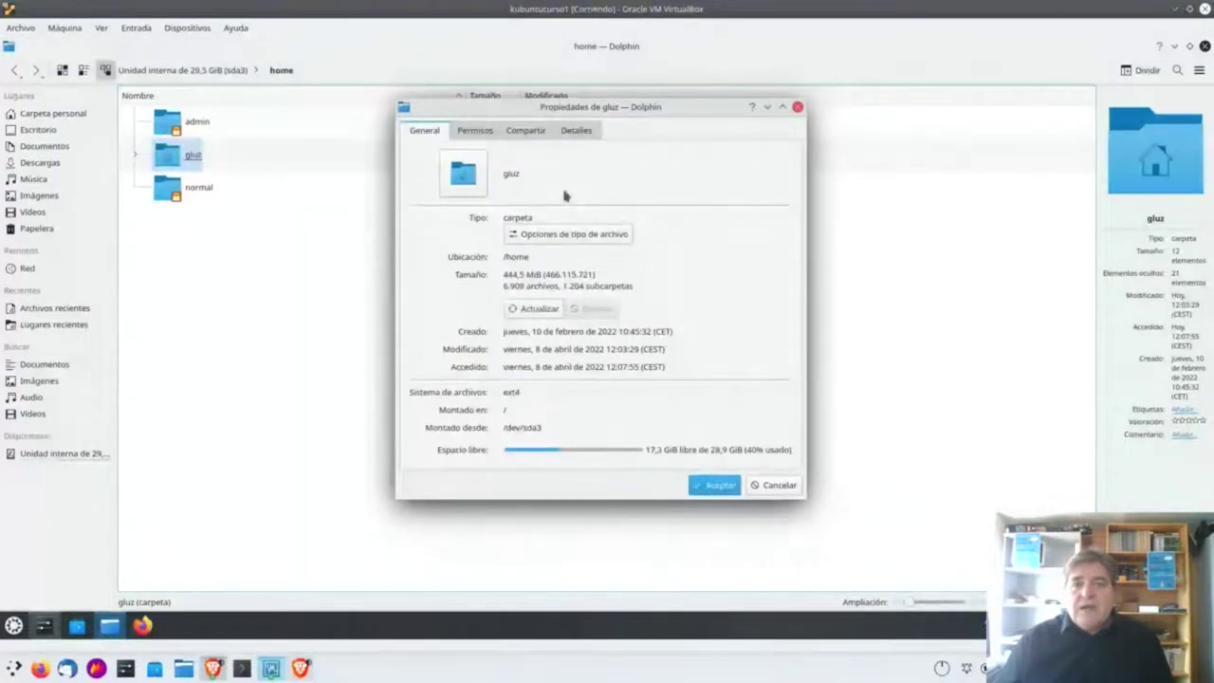
left_click(578, 132)
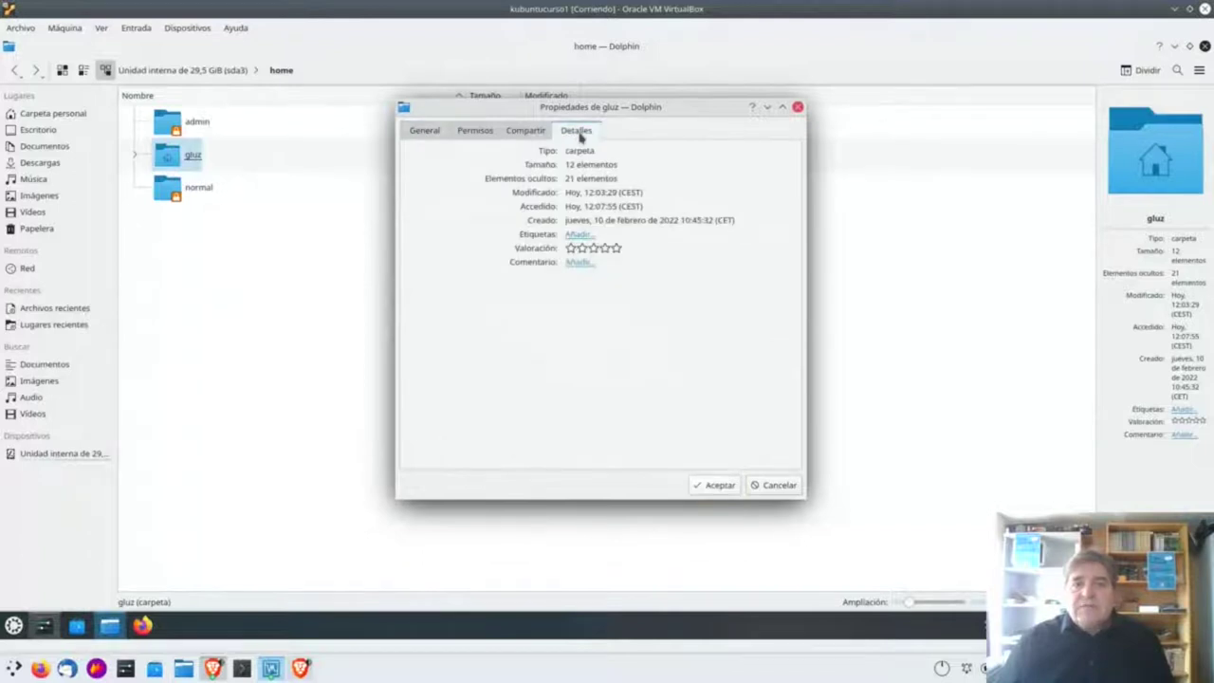
left_click(477, 132)
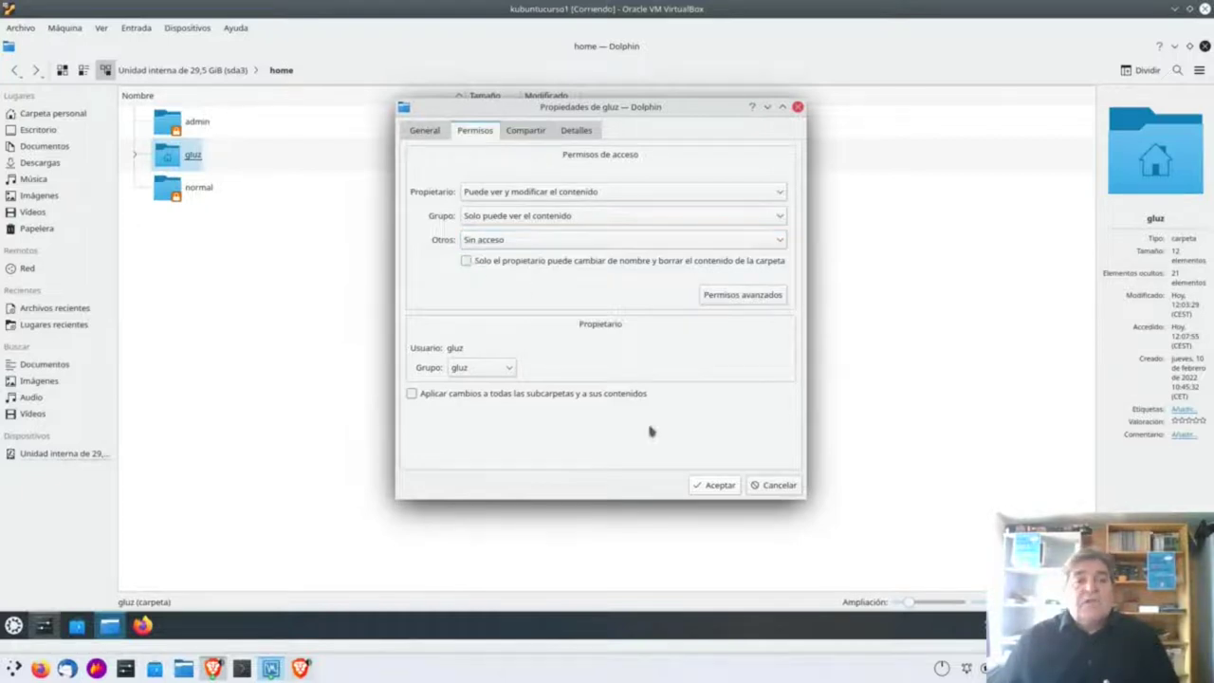
left_click(774, 484)
left_click(171, 190)
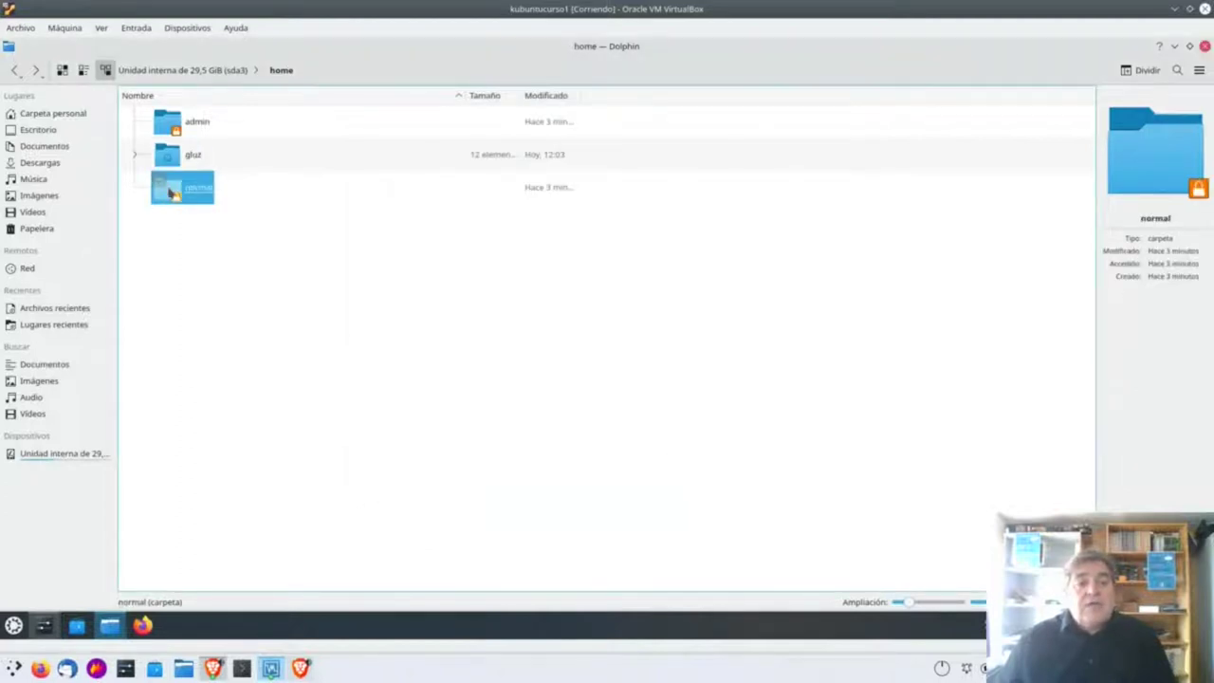
Inspect the normal folder's permissions in Propiedades and cancel without changes.
right_click(170, 189)
left_click(239, 464)
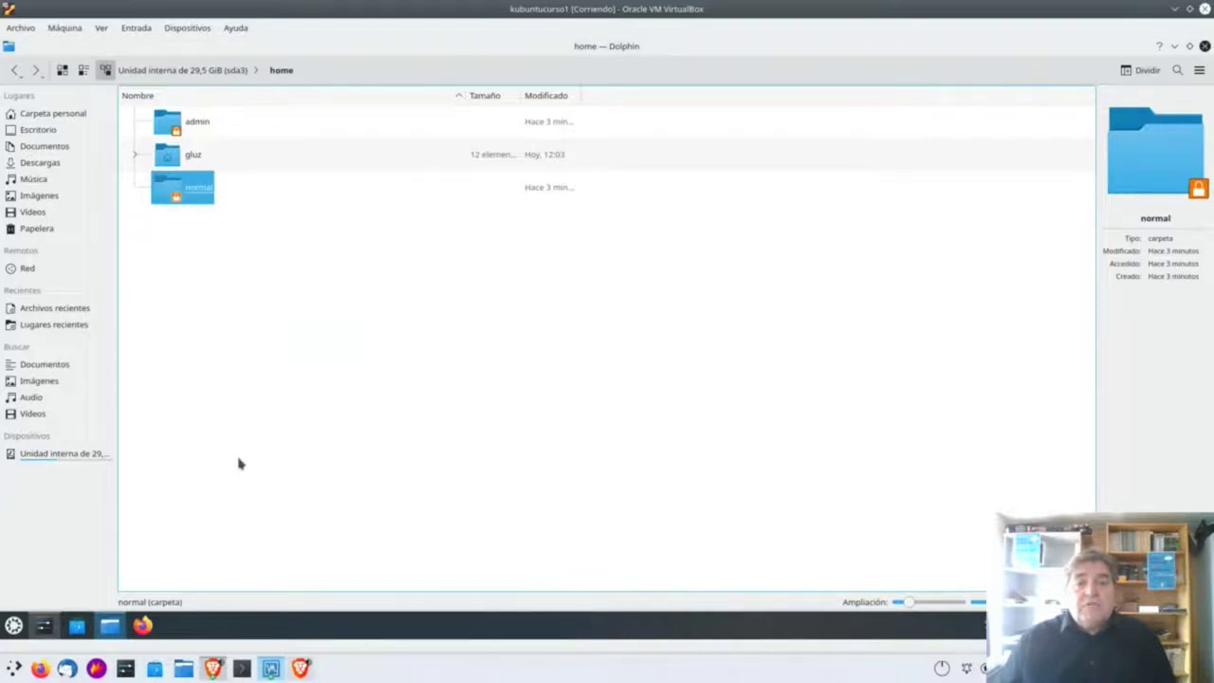
left_click(470, 133)
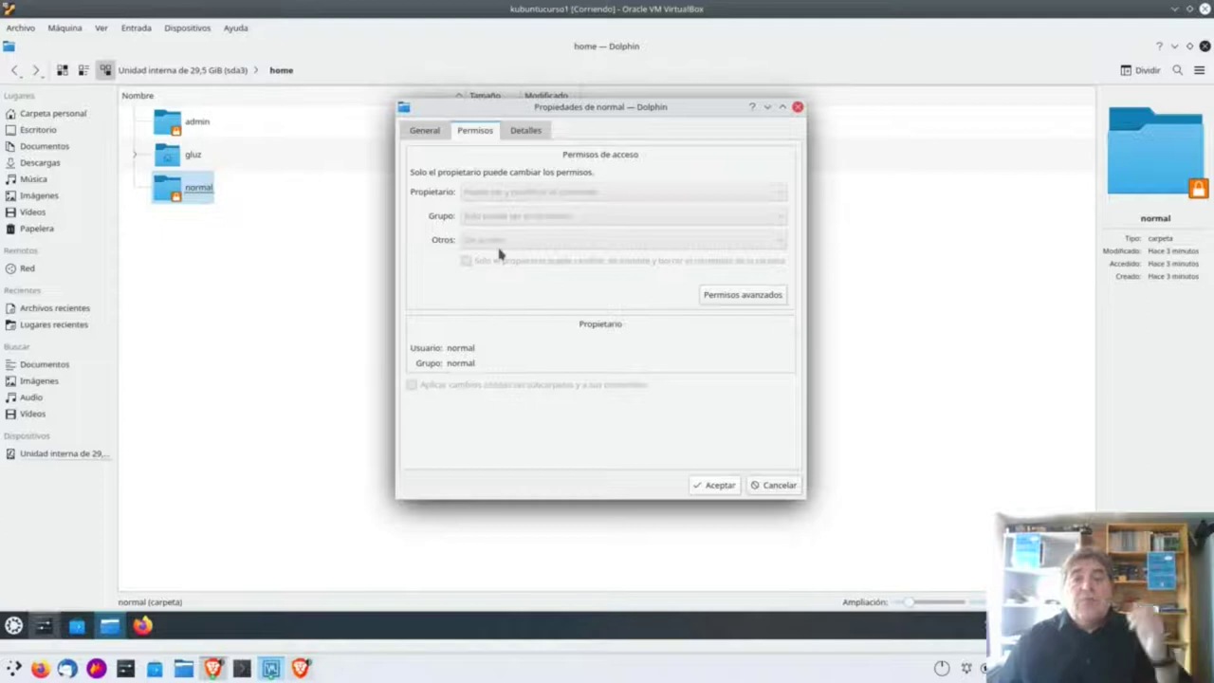
left_click(780, 485)
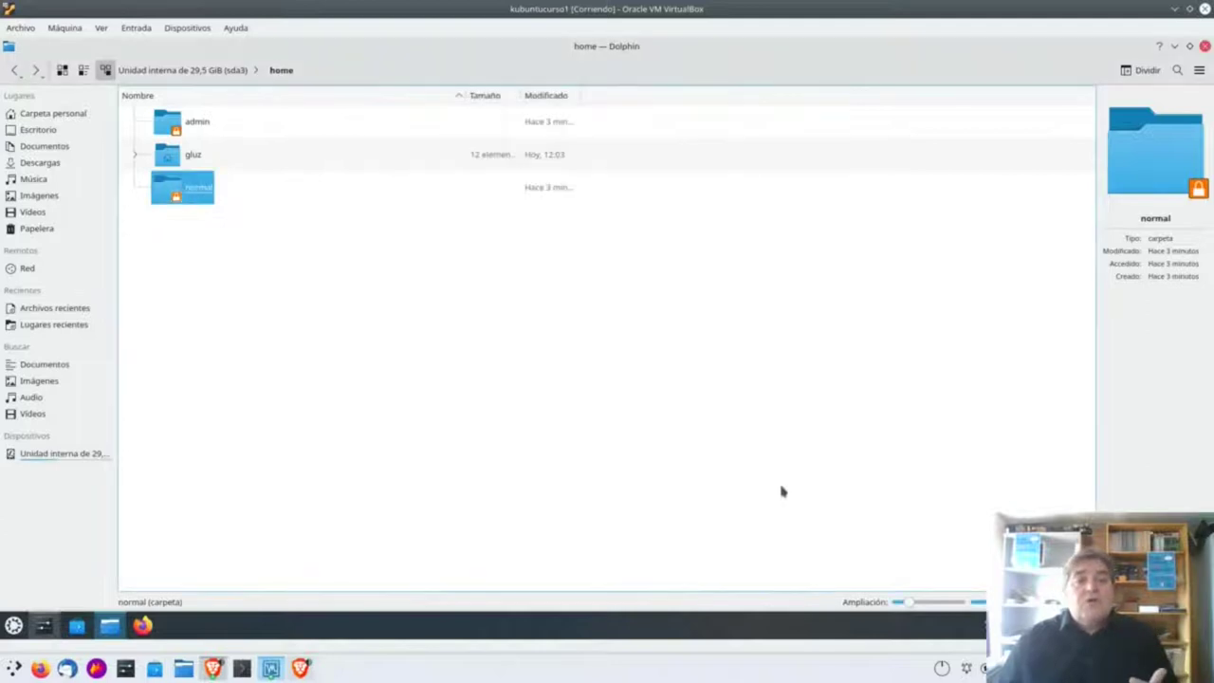
Confirm the normal and admin folders refuse entry, returning to the /home listing.
double_click(170, 191)
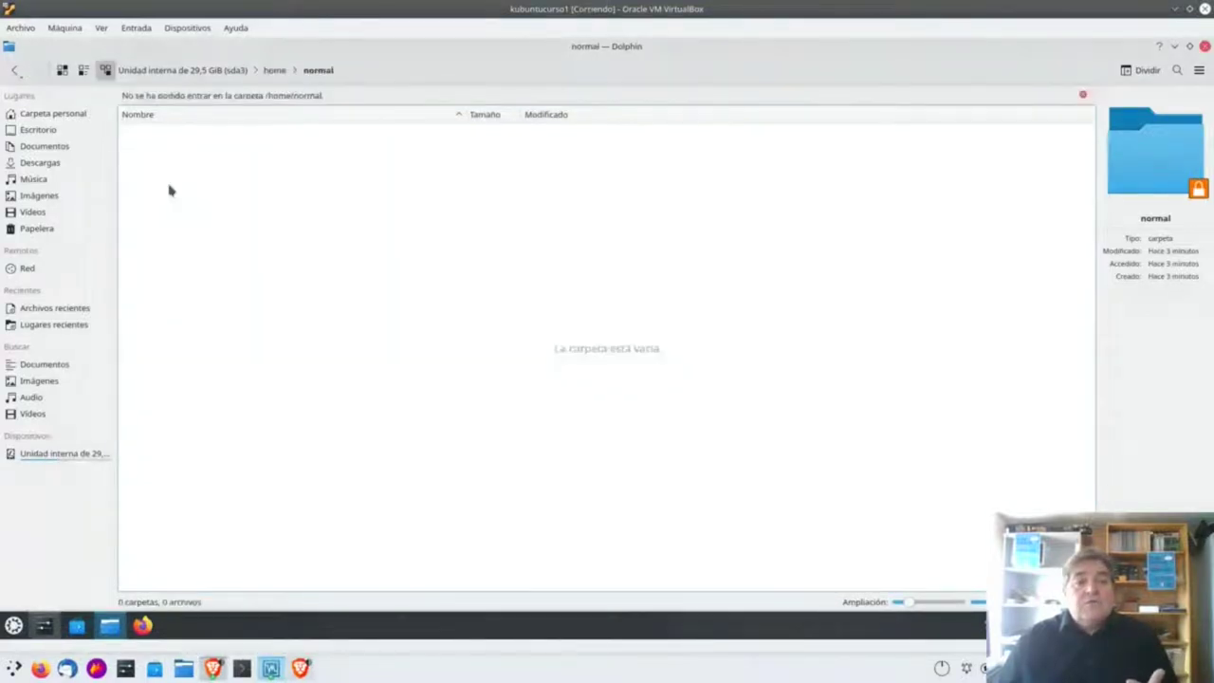
key("alt+Left")
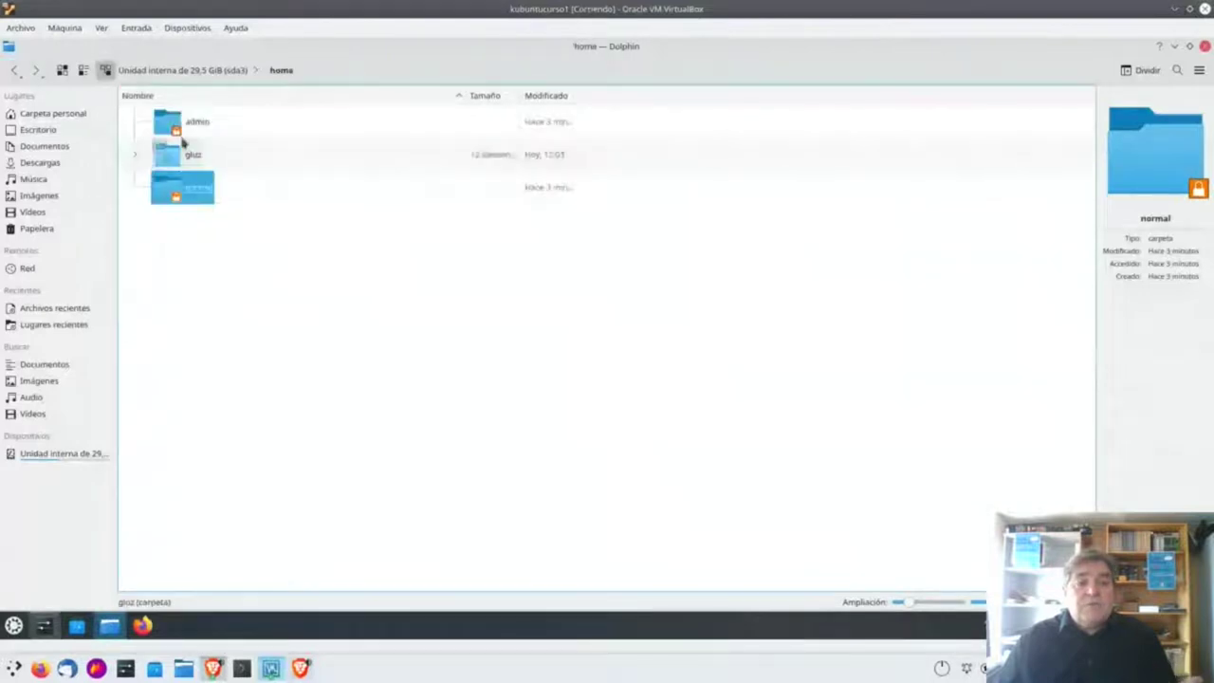
double_click(170, 120)
left_click(14, 73)
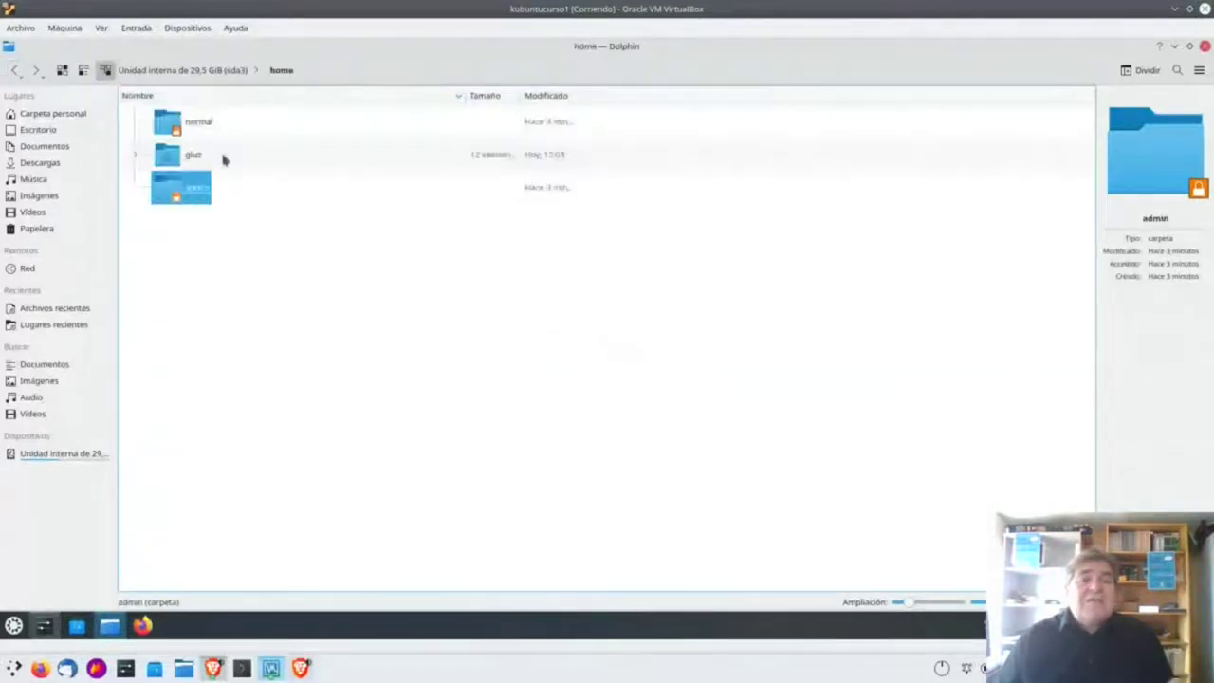
left_click(156, 118, "ctrl")
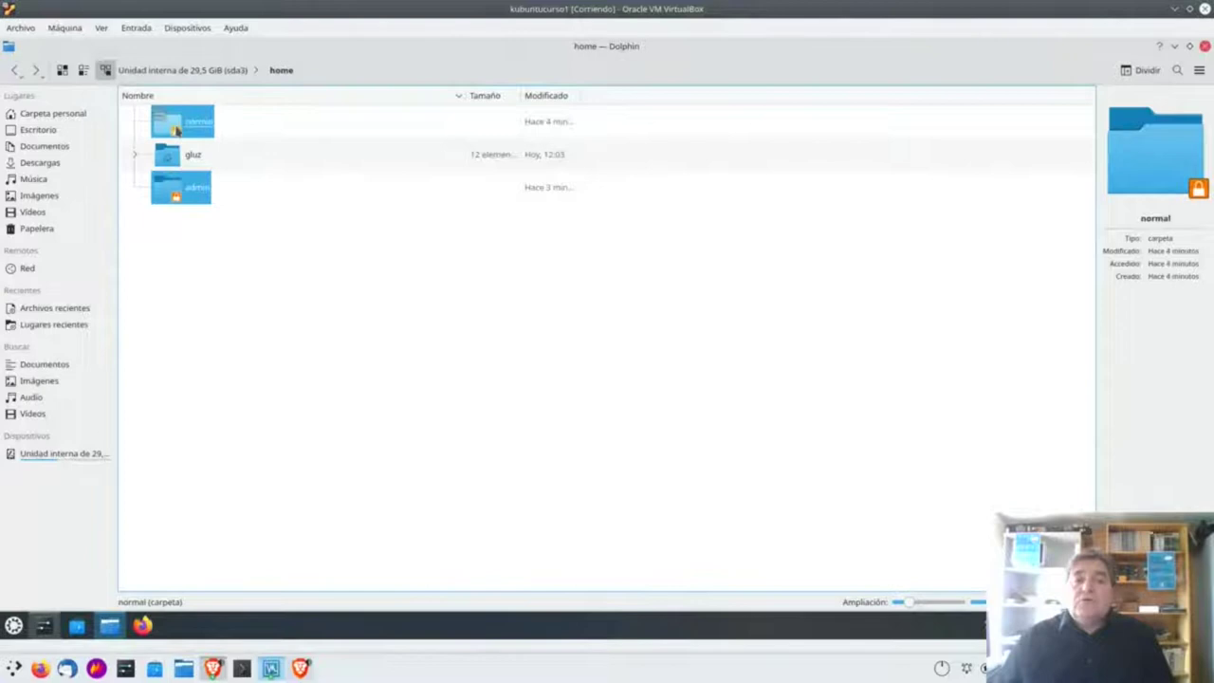
left_click(323, 244)
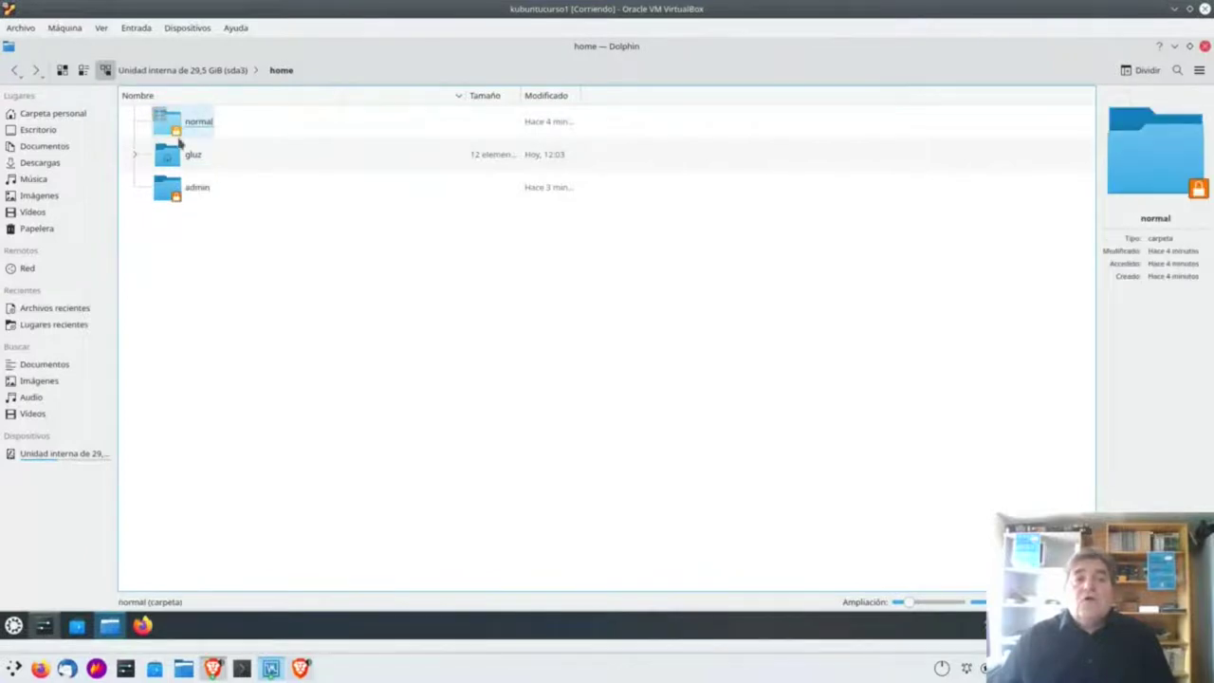
left_click_drag(175, 172, 304, 269)
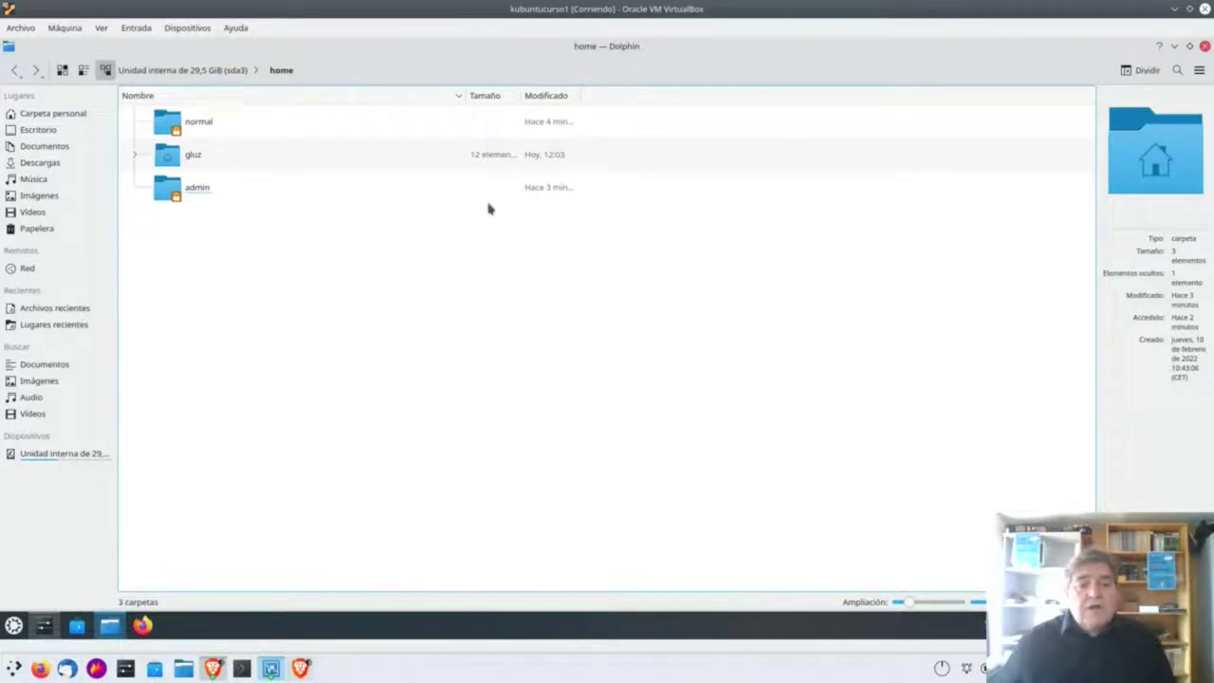
Shut down Kubuntu via Apagar in the application launcher, leaving the VM screen black.
left_click(14, 626)
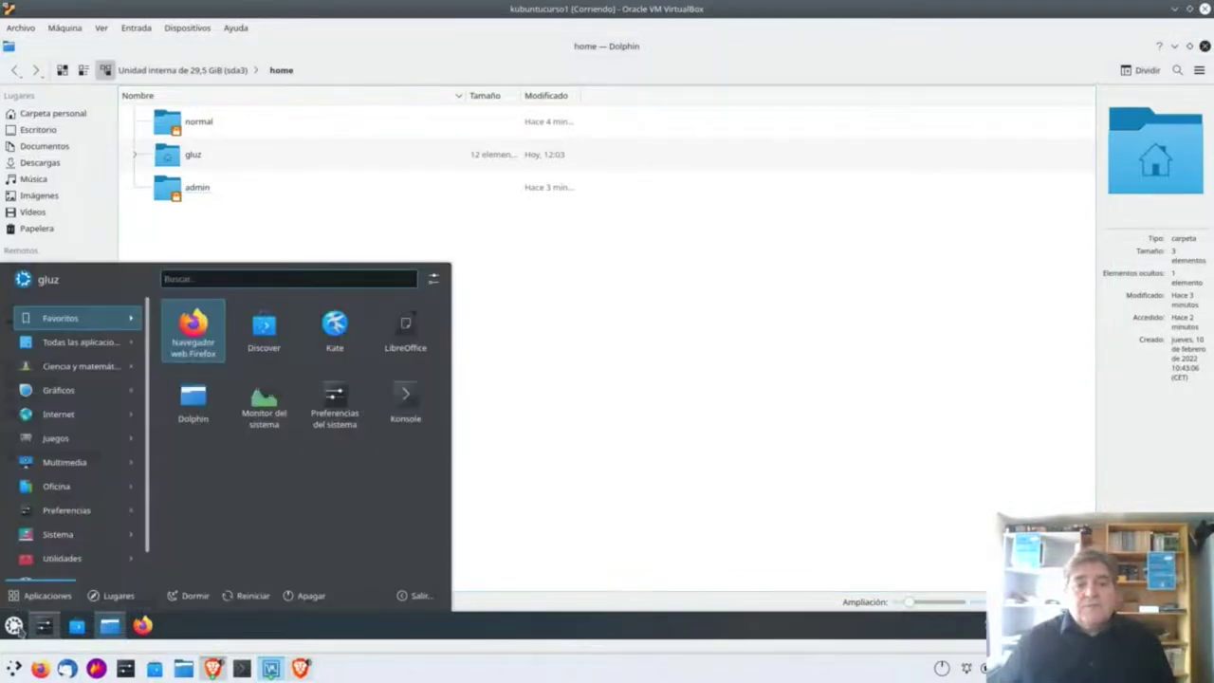
left_click(314, 598)
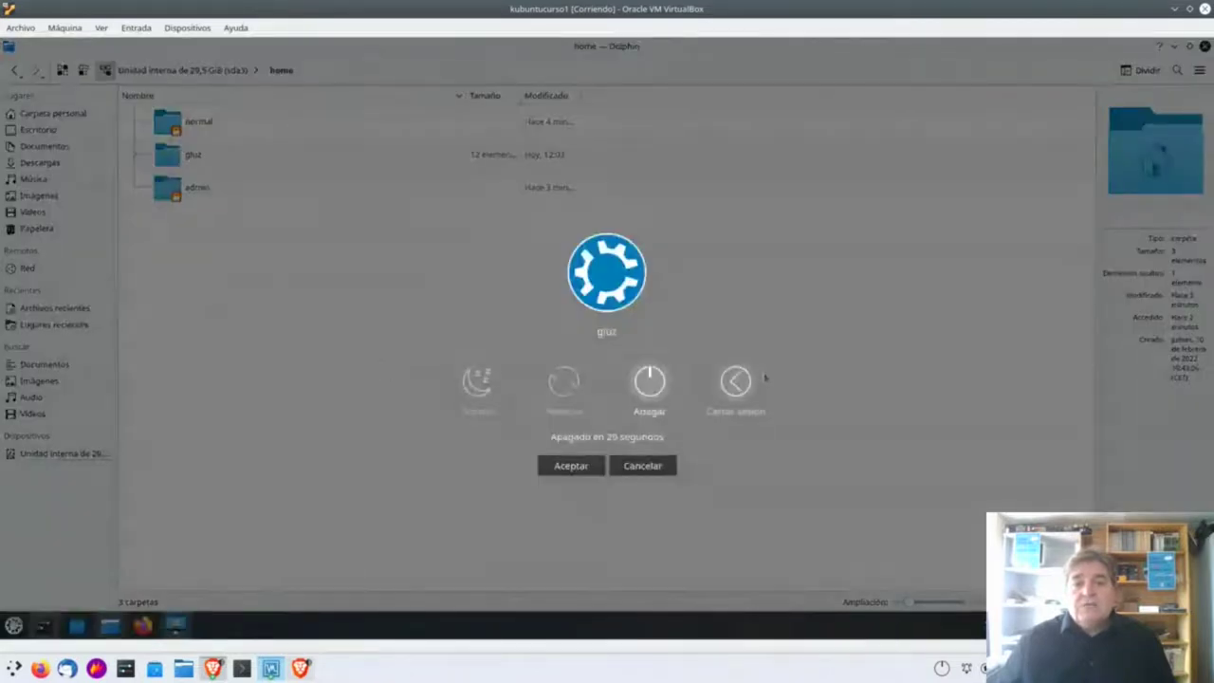
left_click(735, 381)
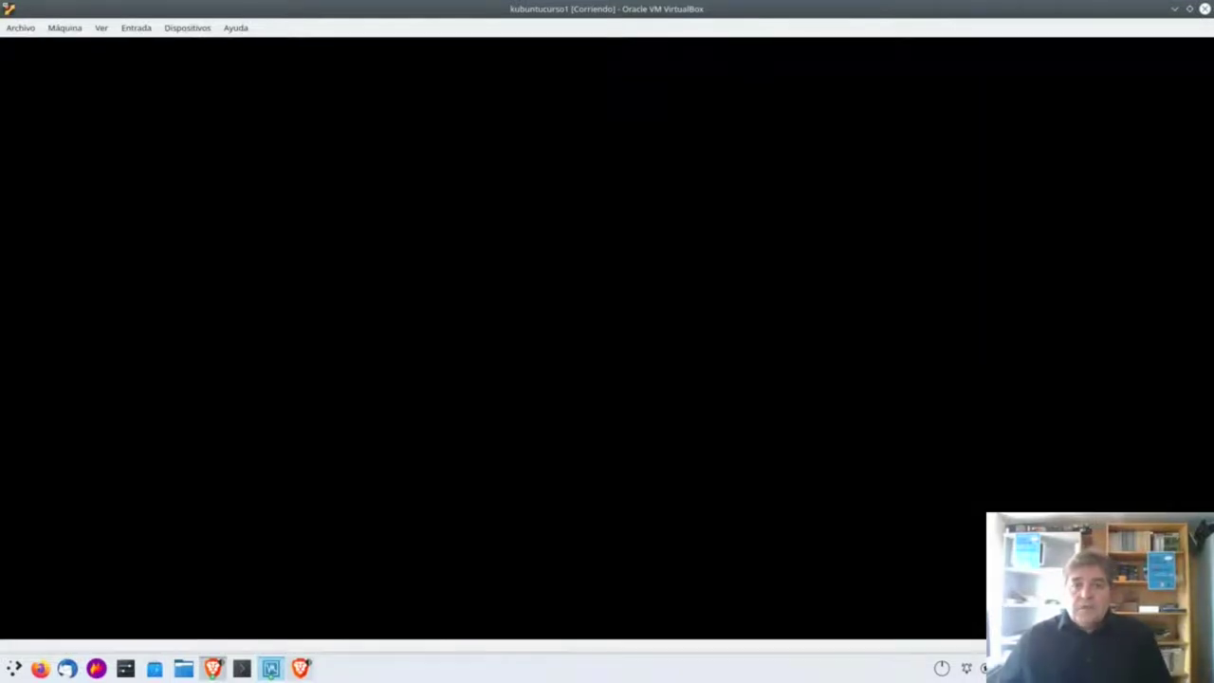